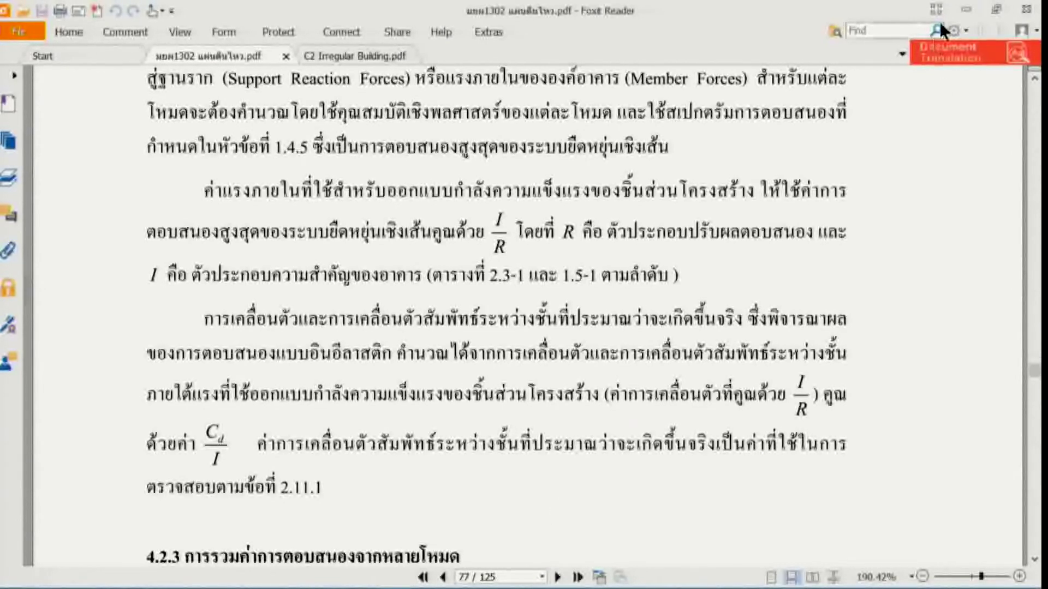
- Switch from the PDF reader to ETABS and add a new load case named SPY of type Response Spectrum
left_click(966, 11)
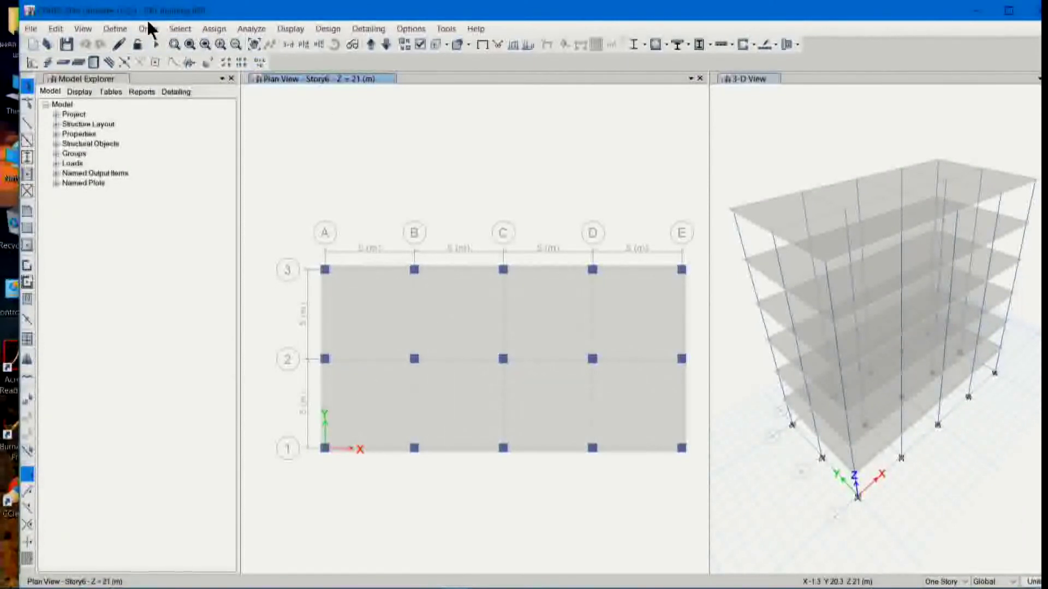
left_click(116, 29)
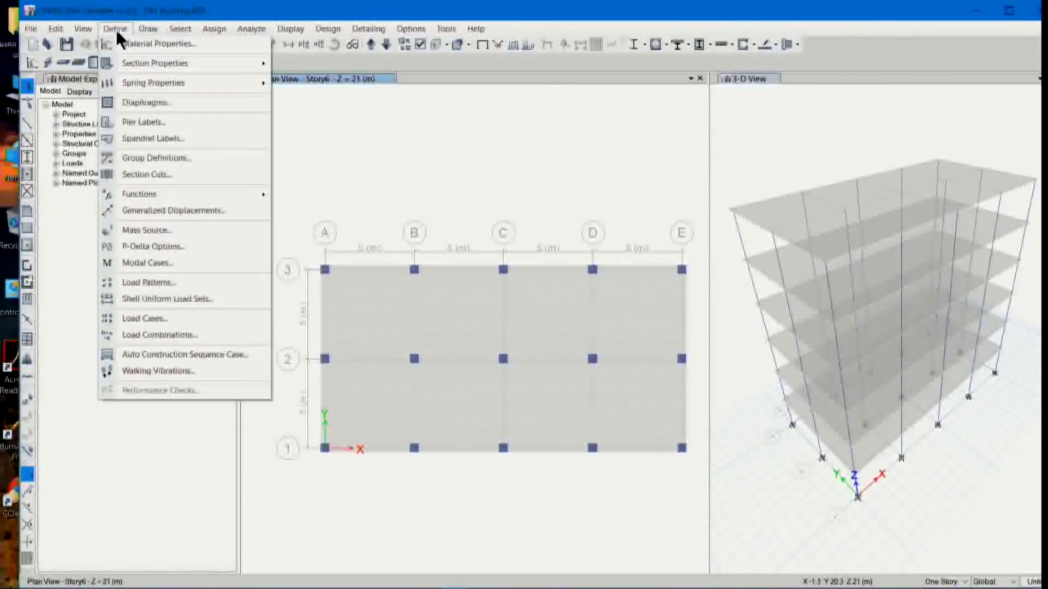
left_click(149, 319)
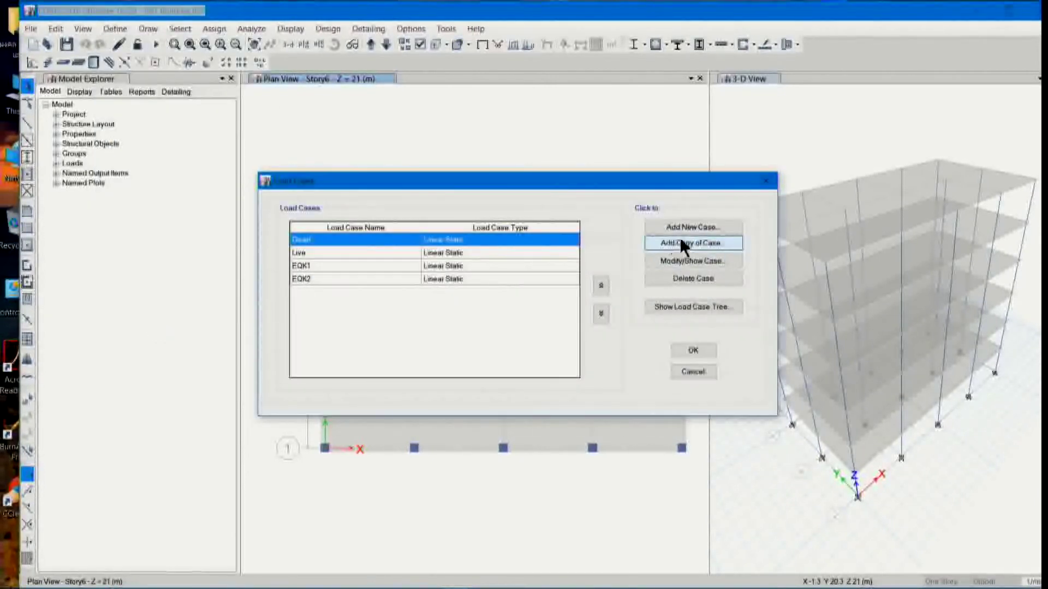
left_click(705, 225)
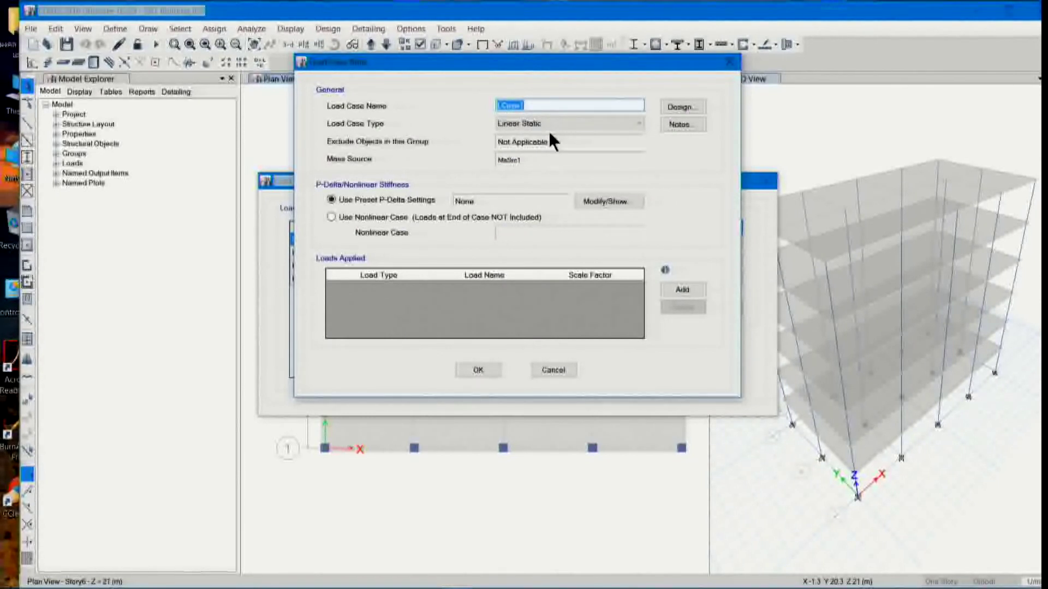
type("SPY")
left_click(546, 123)
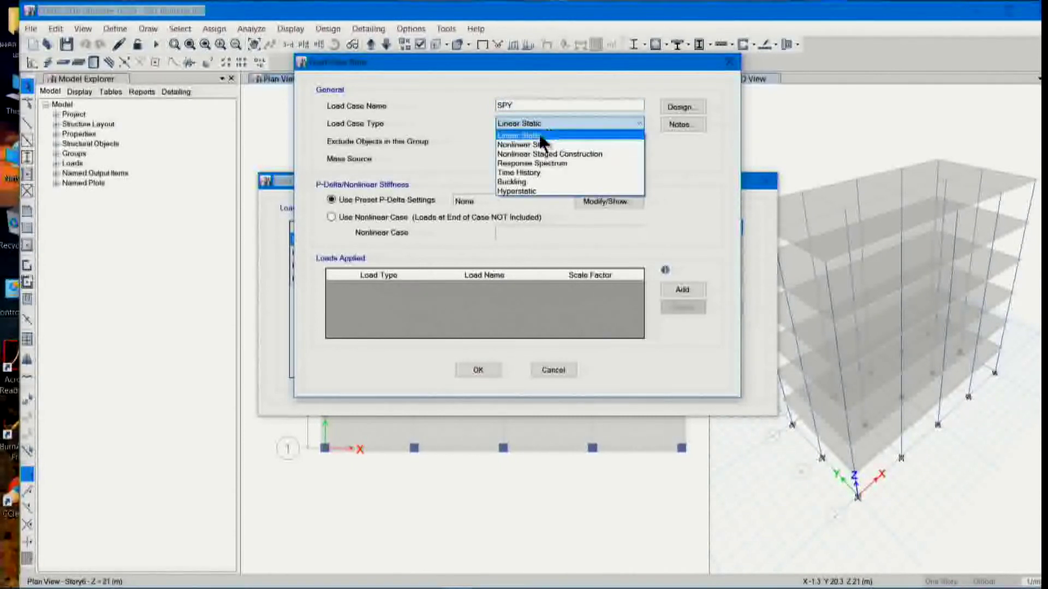
left_click(532, 163)
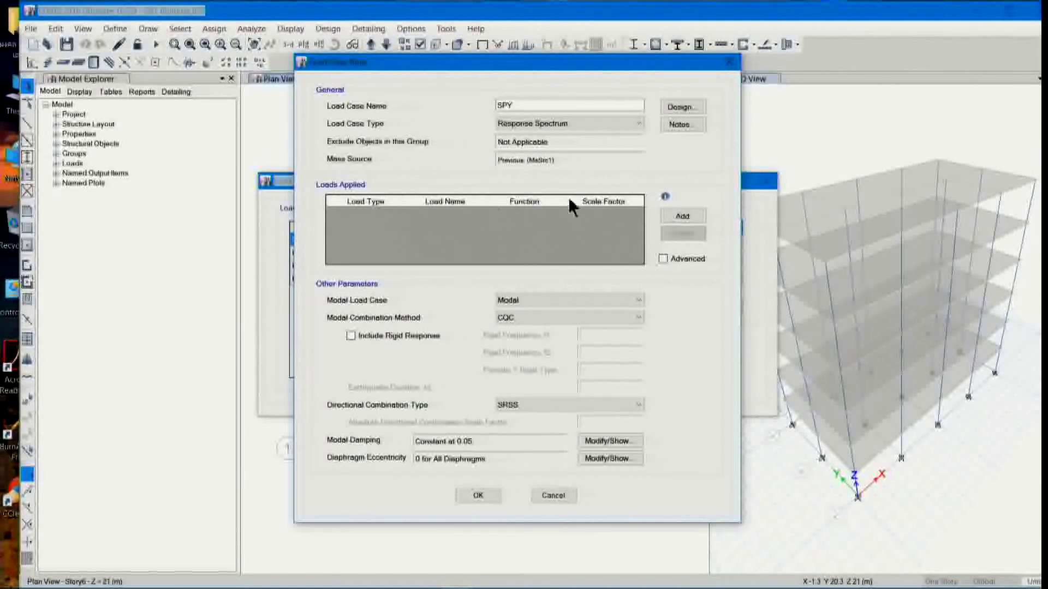
- Add an acceleration load to the SPY case in direction U2 using function CHM with a scale factor of 1.226
left_click(683, 215)
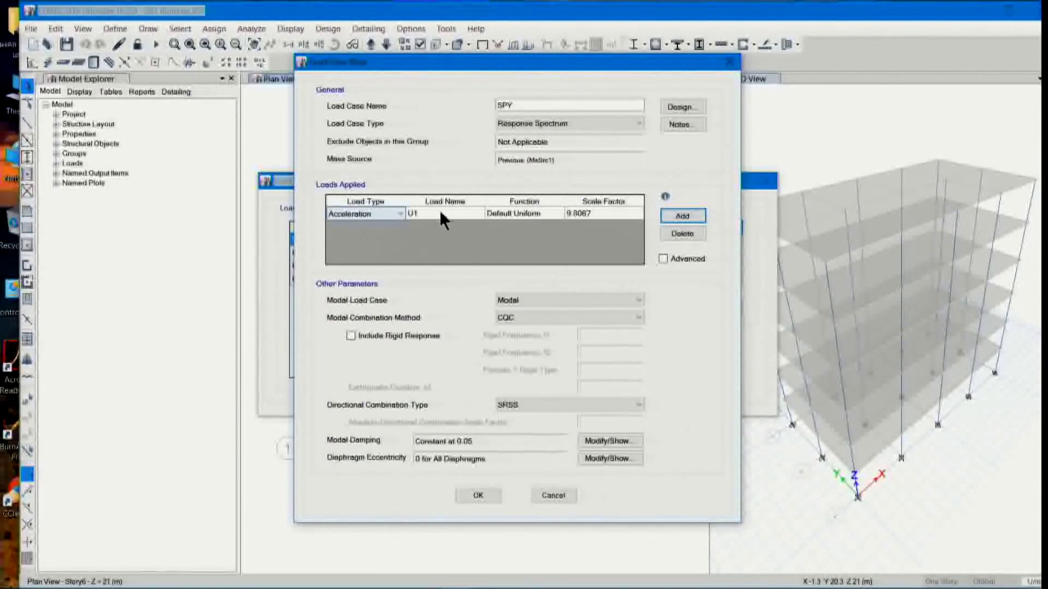
left_click(440, 213)
left_click(478, 213)
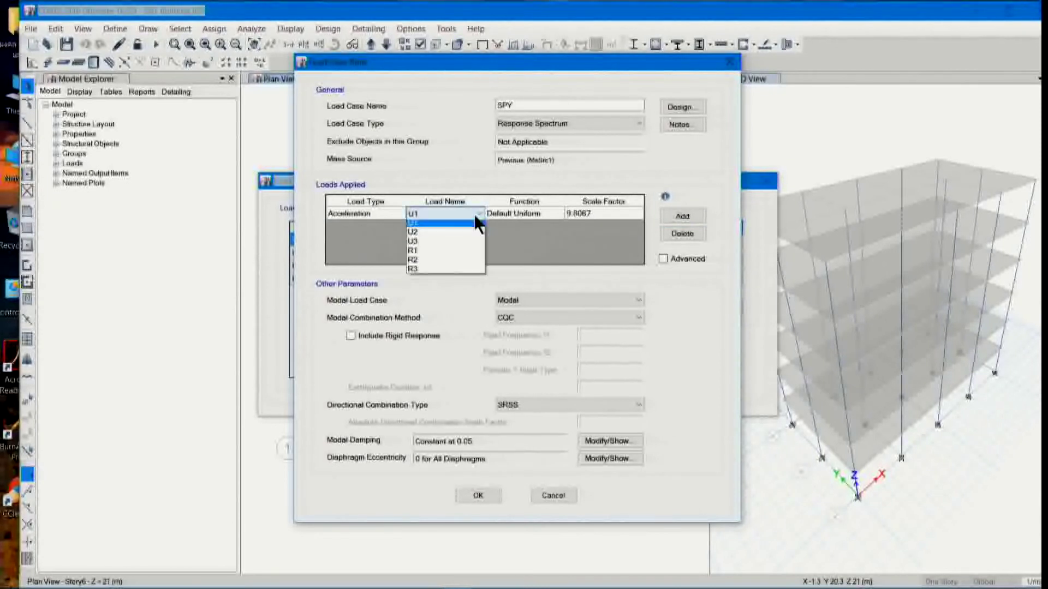
left_click(436, 234)
left_click(518, 213)
left_click(548, 213)
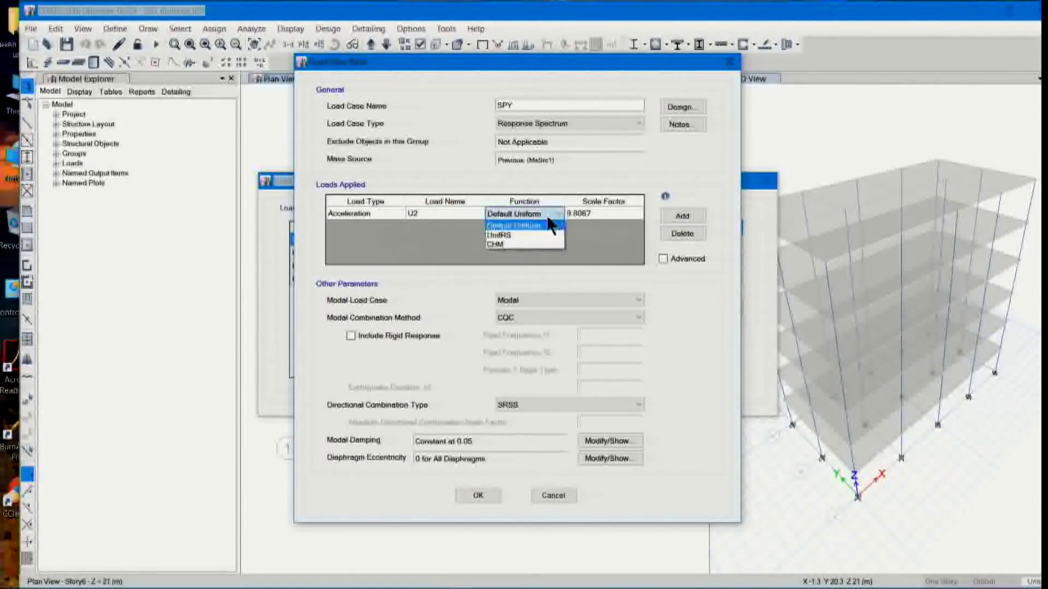
left_click(516, 243)
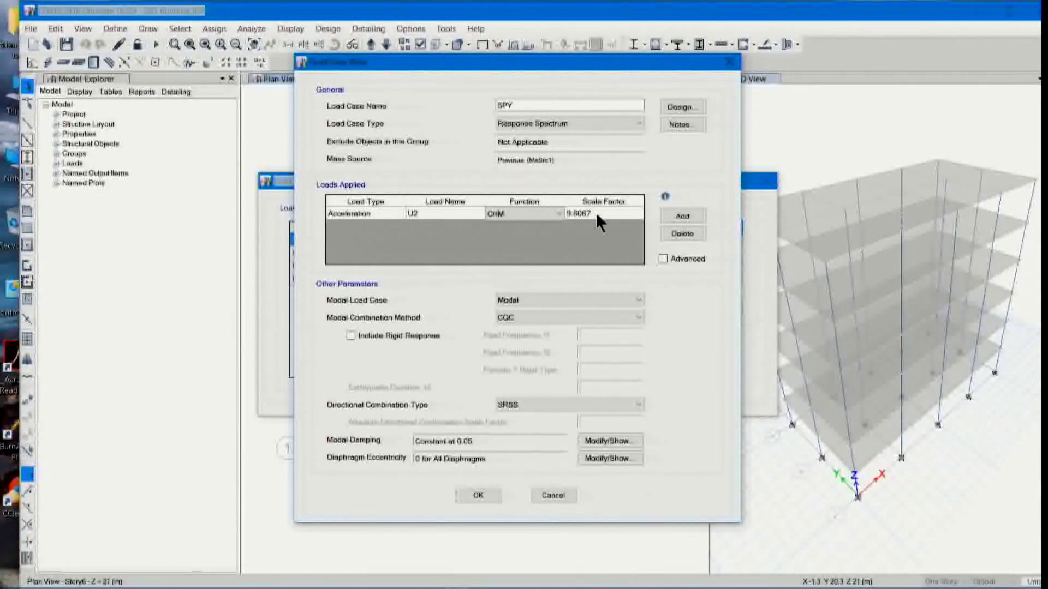
left_click(594, 212)
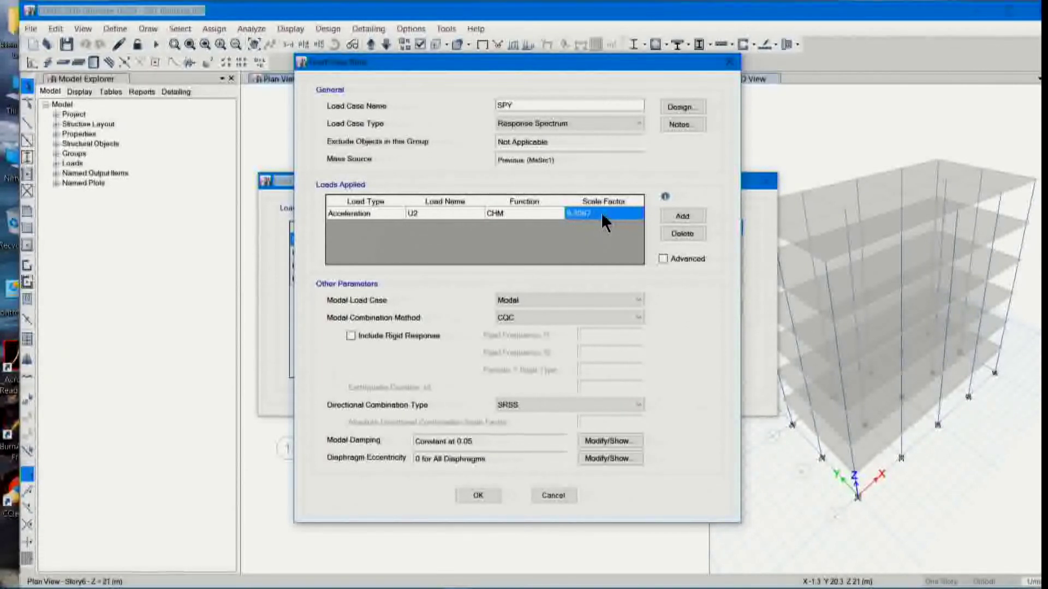
type("1.2")
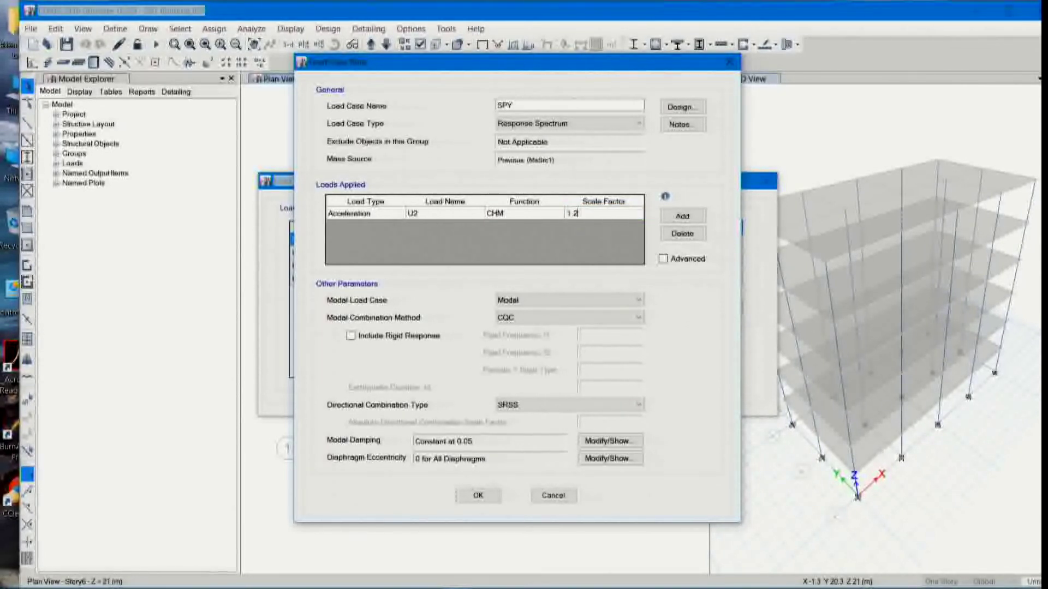
type("26")
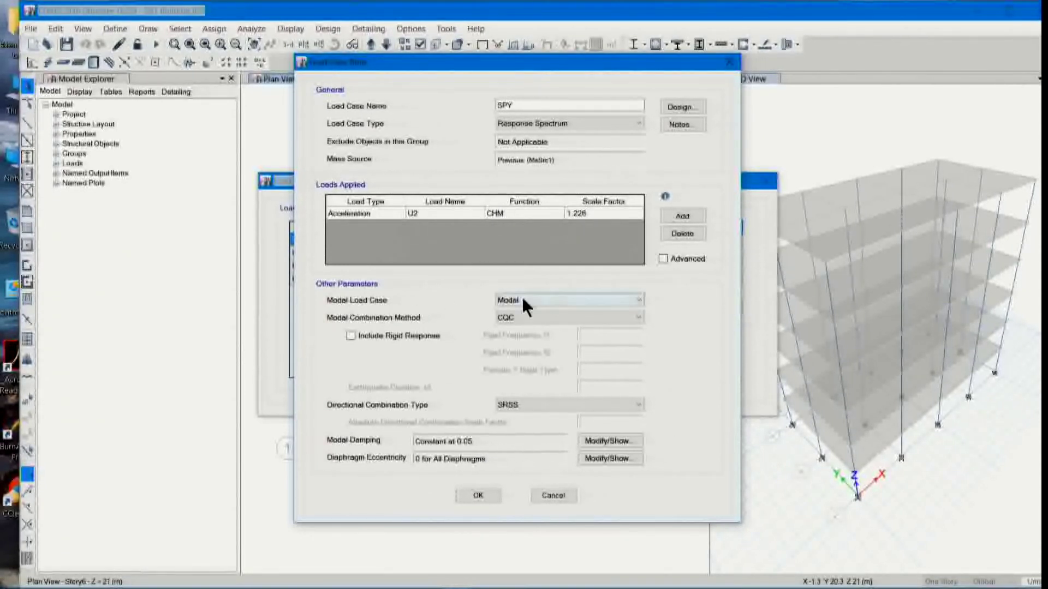
- Review the SPY case's modal load case, directional and modal combination options, and modal damping settings
left_click(637, 300)
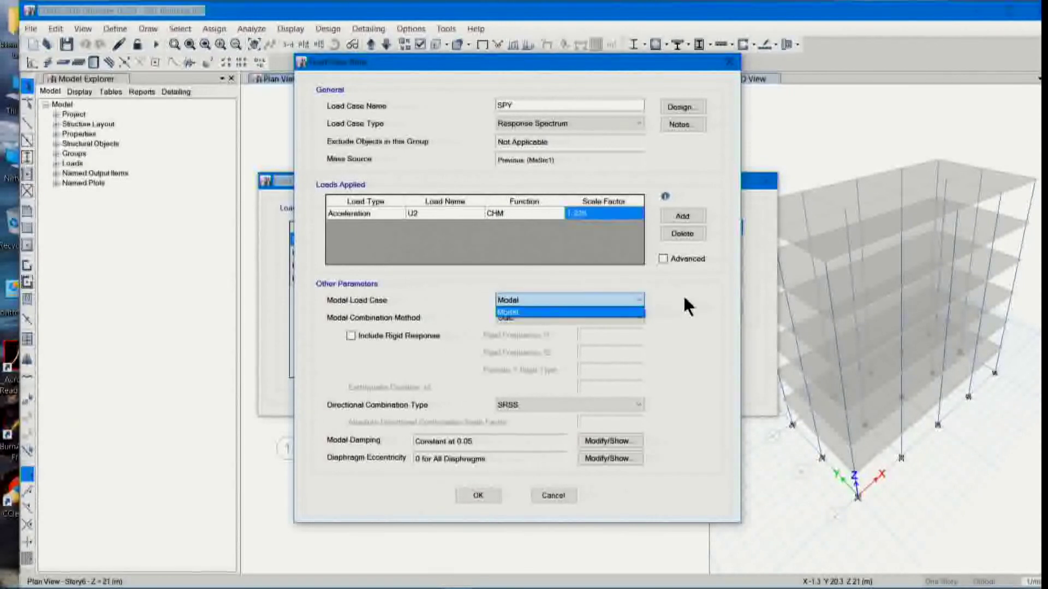
left_click(617, 309)
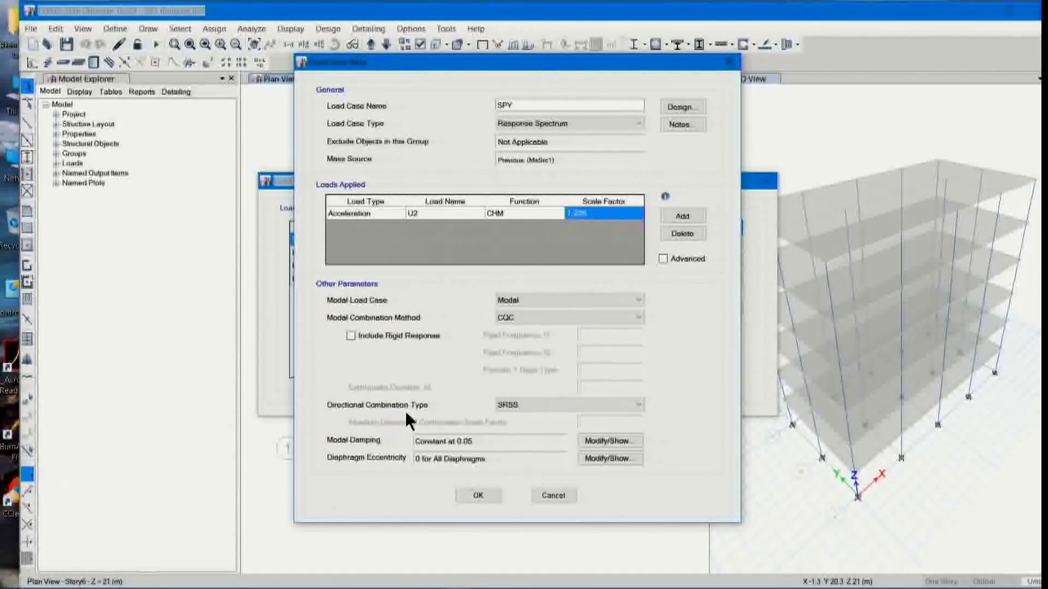
left_click(610, 406)
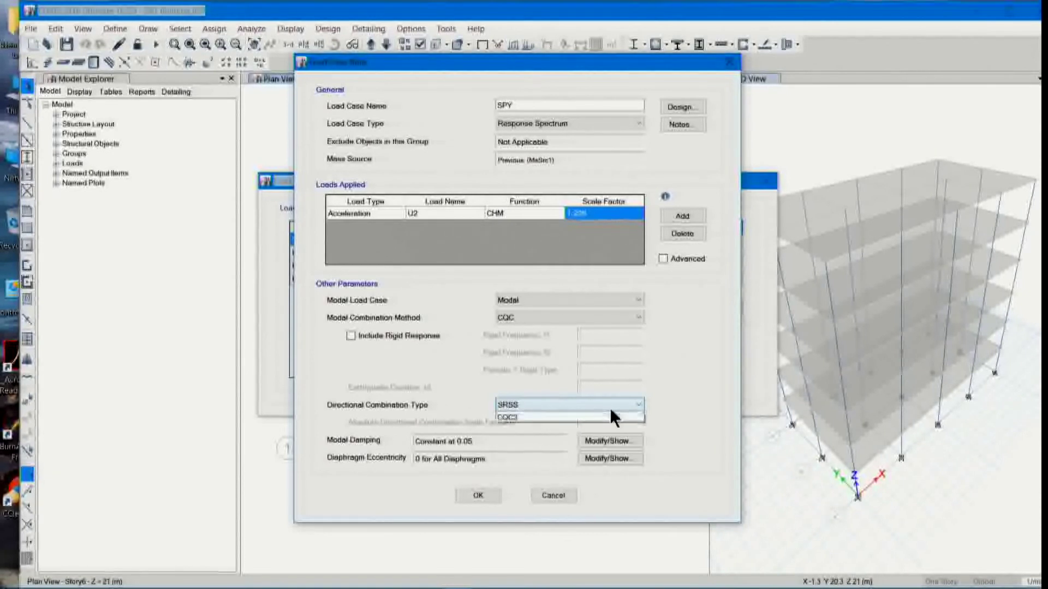
left_click(693, 377)
left_click(633, 315)
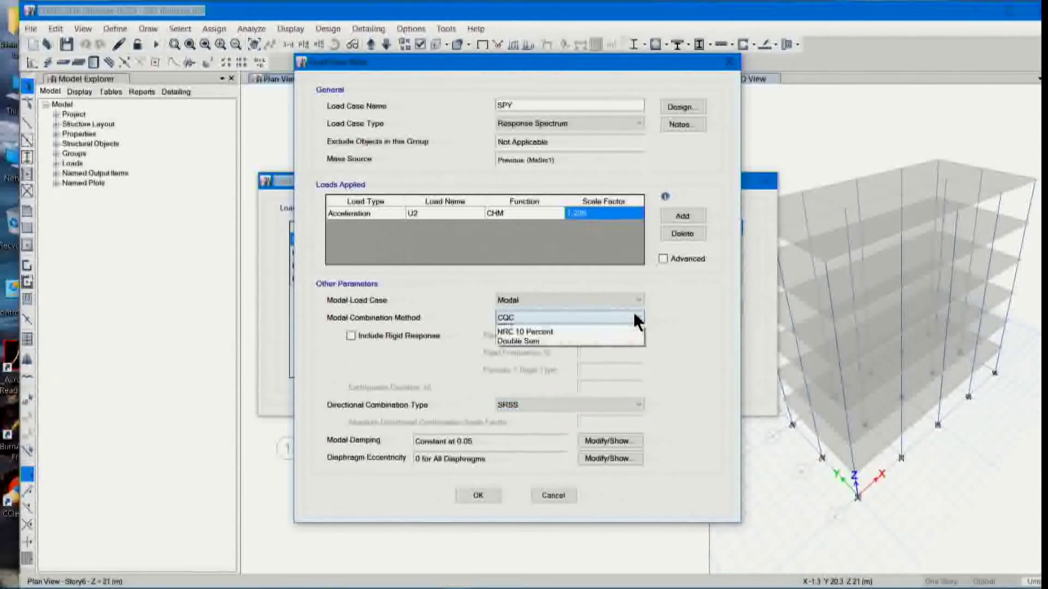
left_click(686, 316)
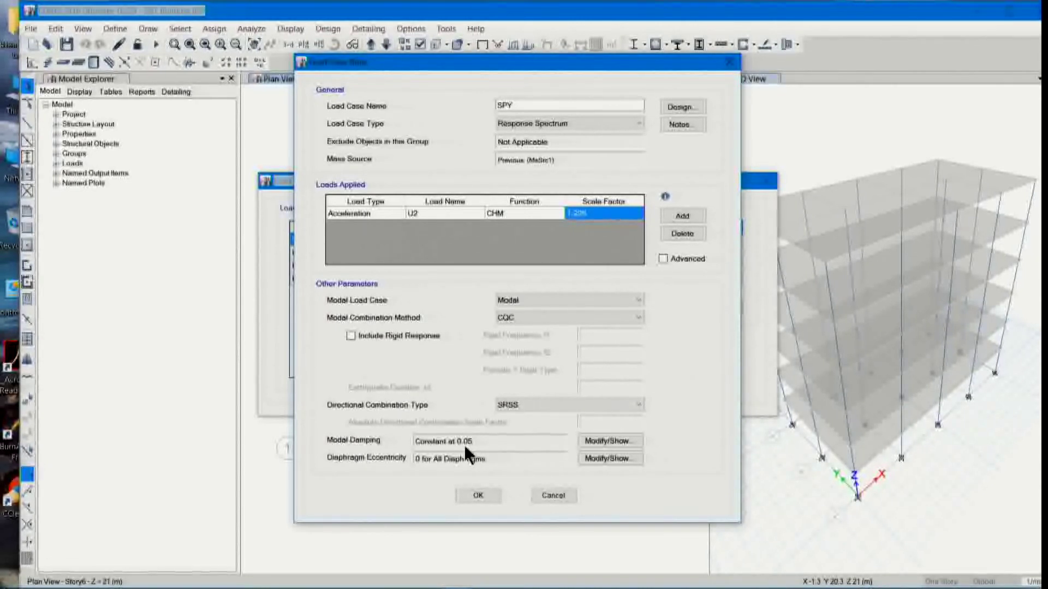
left_click(601, 440)
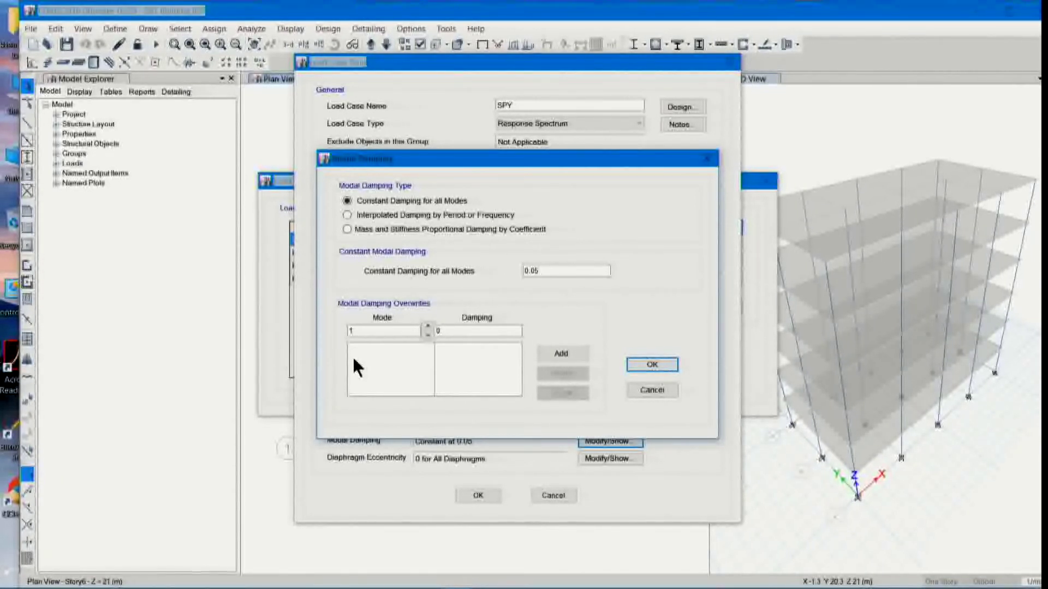
left_click(707, 159)
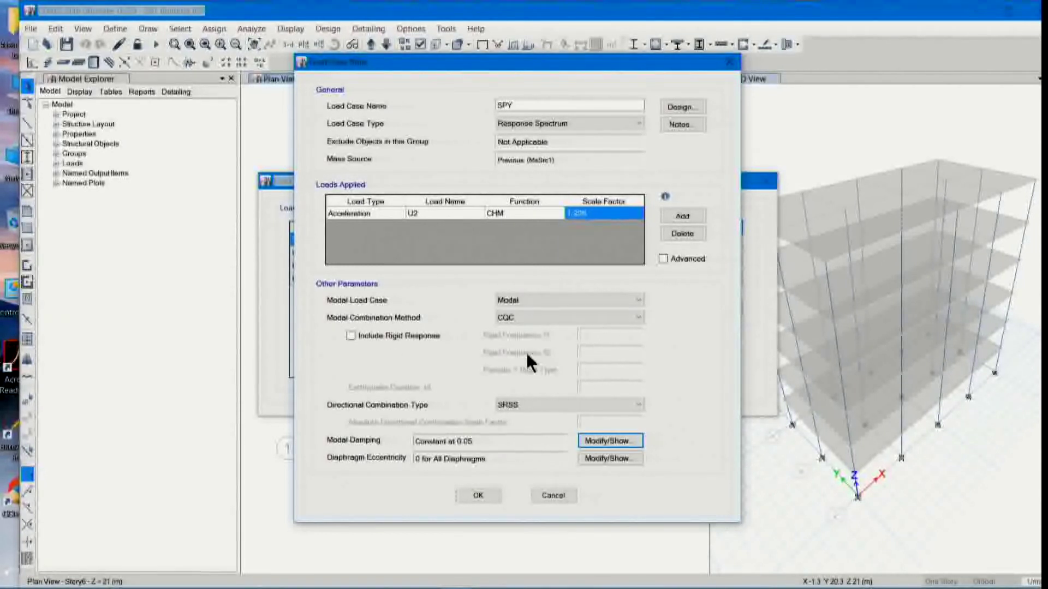
- Save the SPY load case to the load case list and run the analysis
left_click(471, 494)
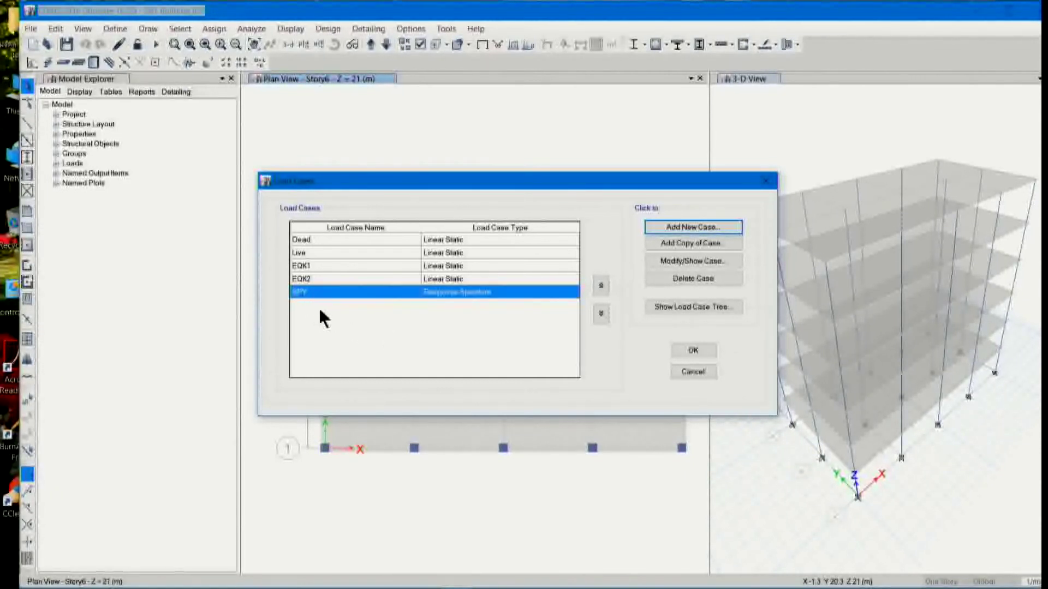
left_click(689, 351)
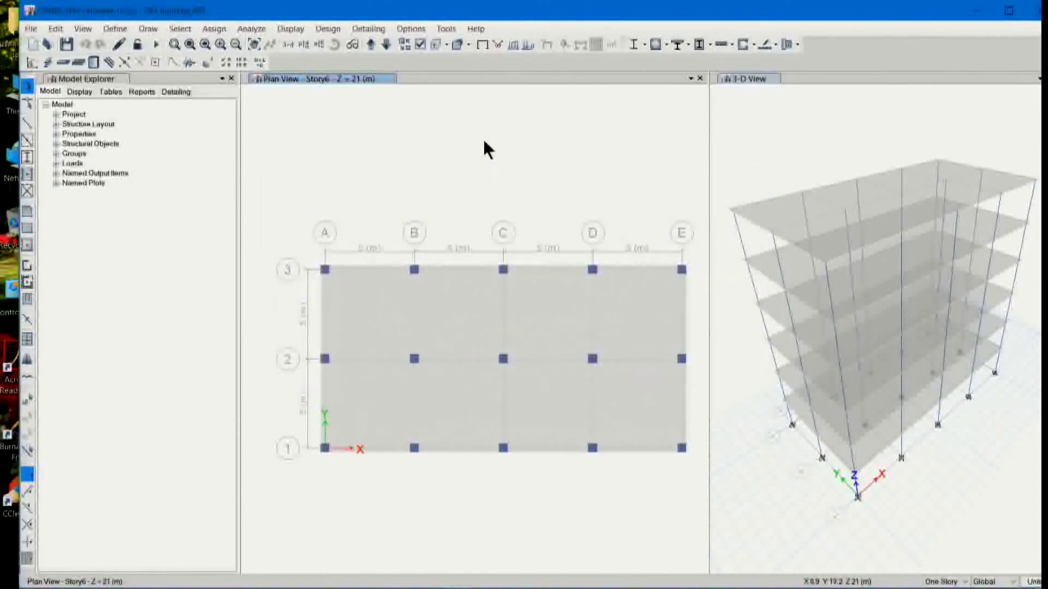
left_click(768, 134)
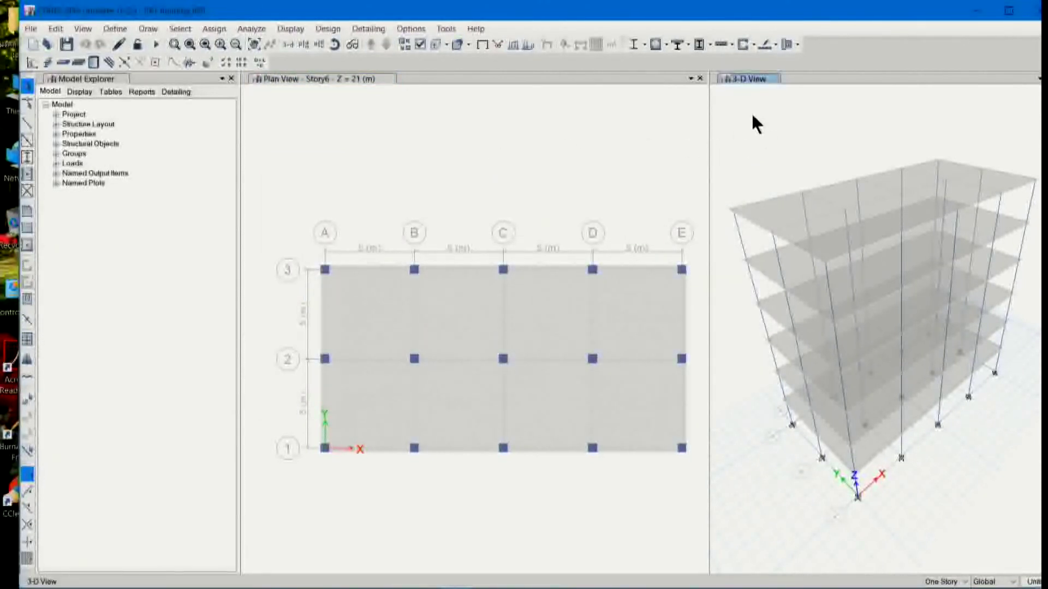
key("F5")
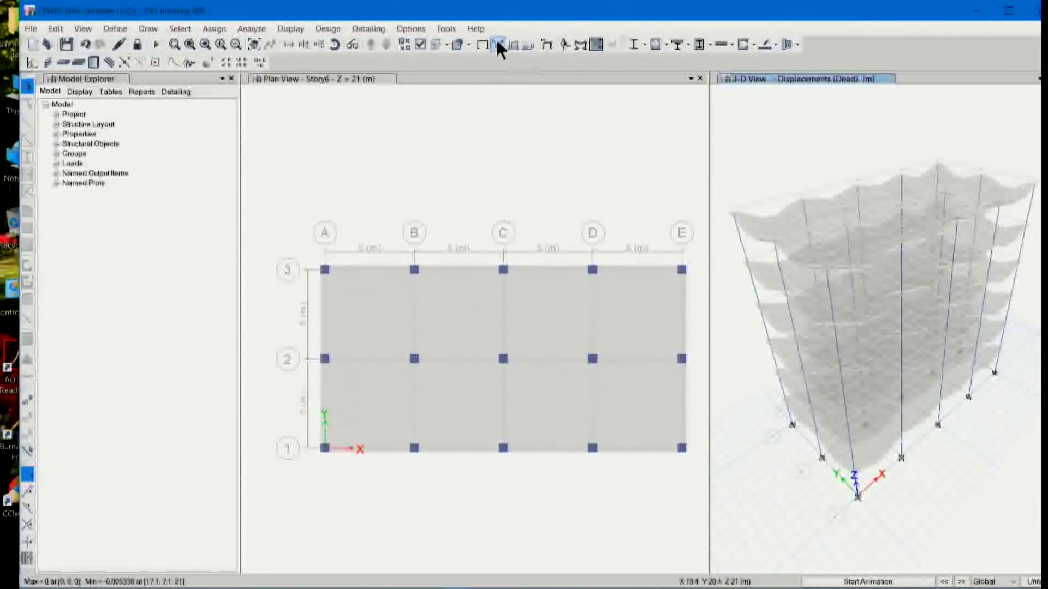
- Display the 3-D deformed shape for load case SPY and inspect the displacements of the roof's corner joints
left_click(546, 44)
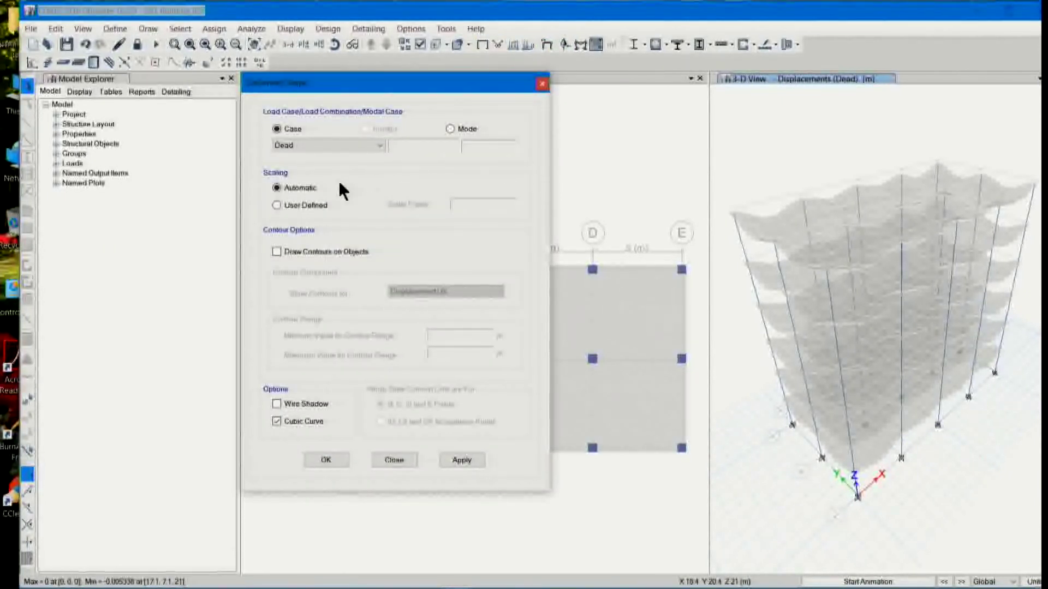
left_click(326, 144)
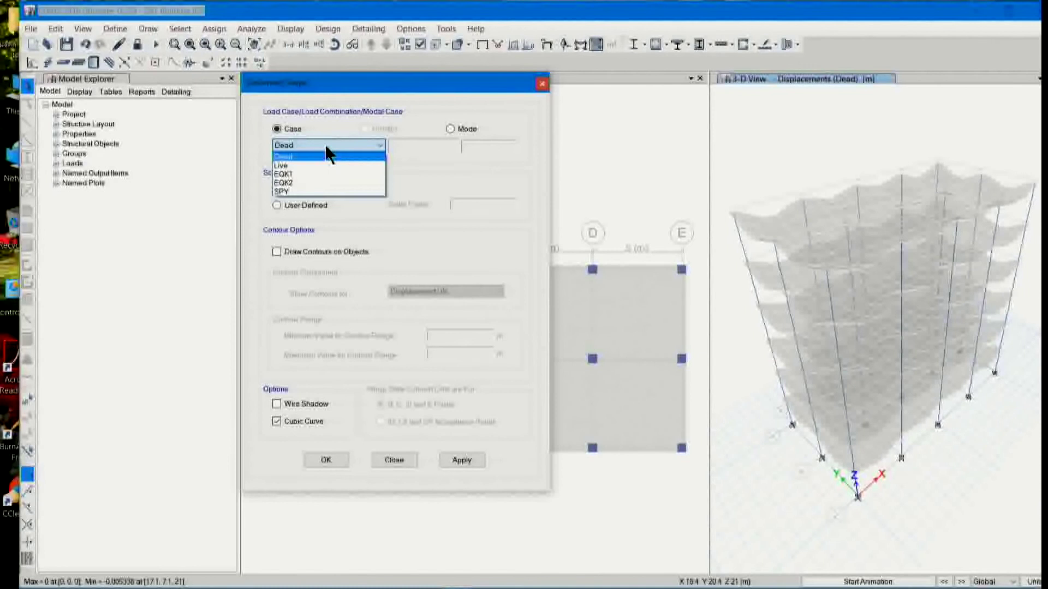
left_click(317, 192)
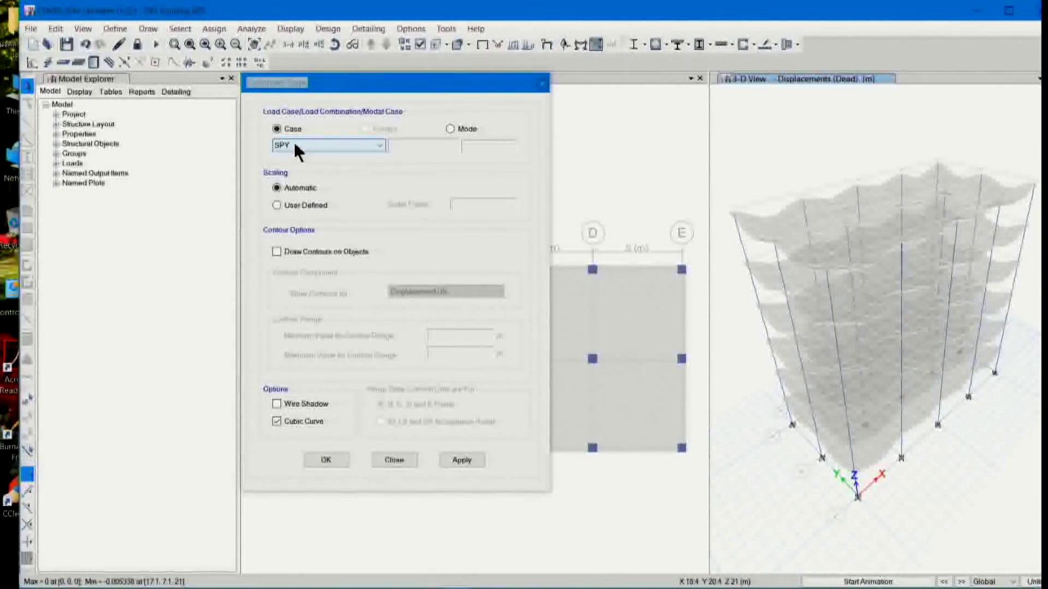
left_click(322, 457)
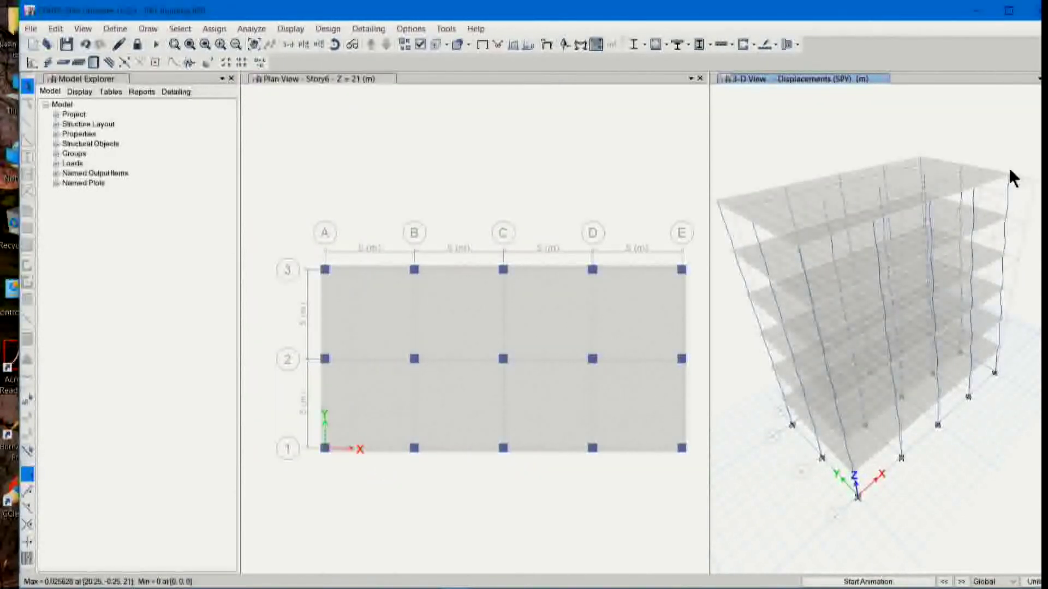
right_click(1008, 173)
right_click(716, 200)
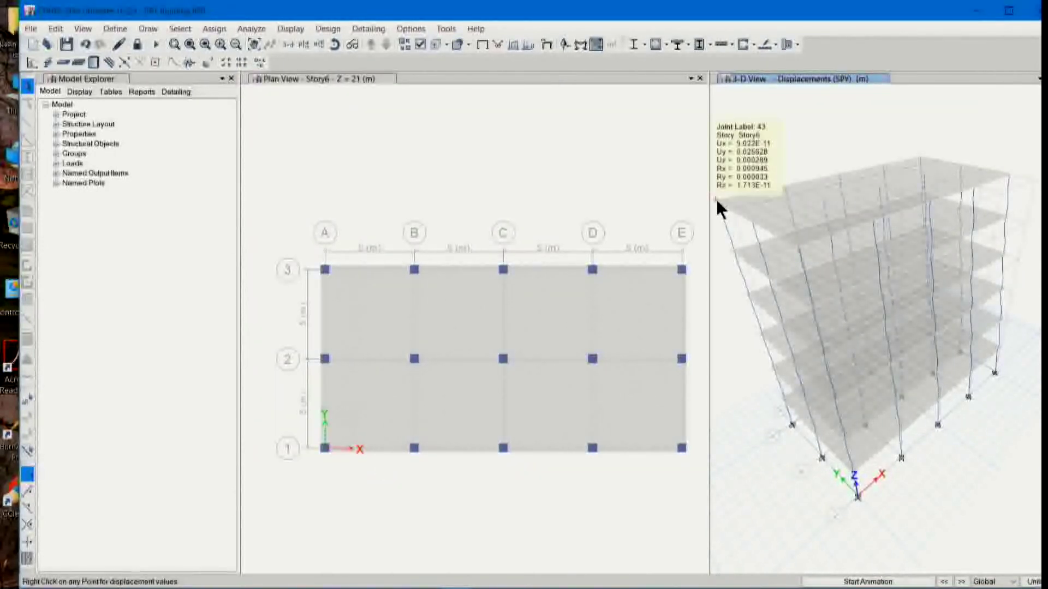
- Change the model's consistent units to cm for length, with N for force and C for temperature
left_click(1035, 581)
left_click(1034, 582)
left_click(992, 562)
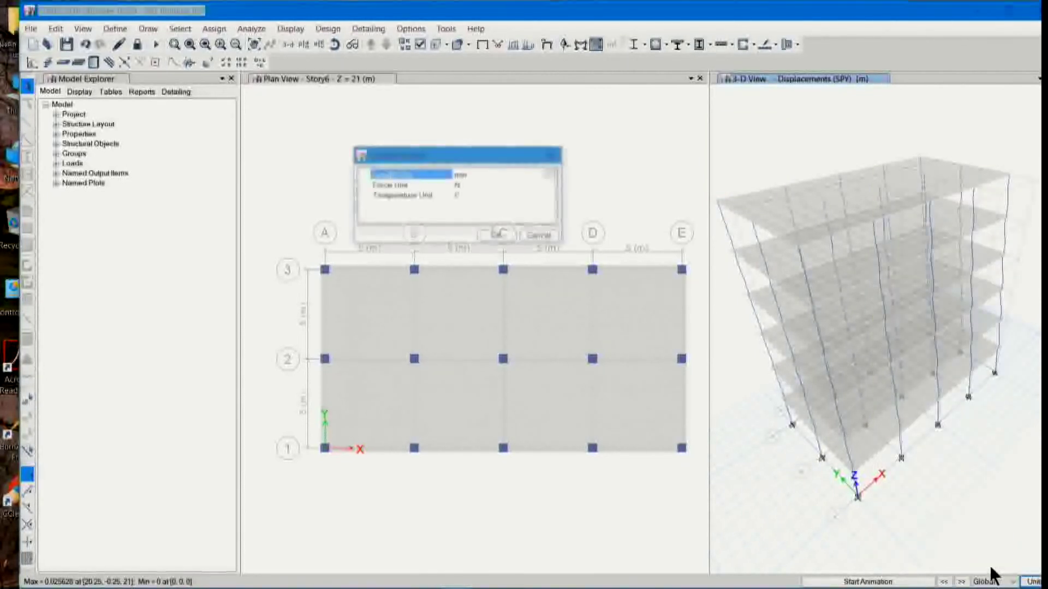
left_click(551, 174)
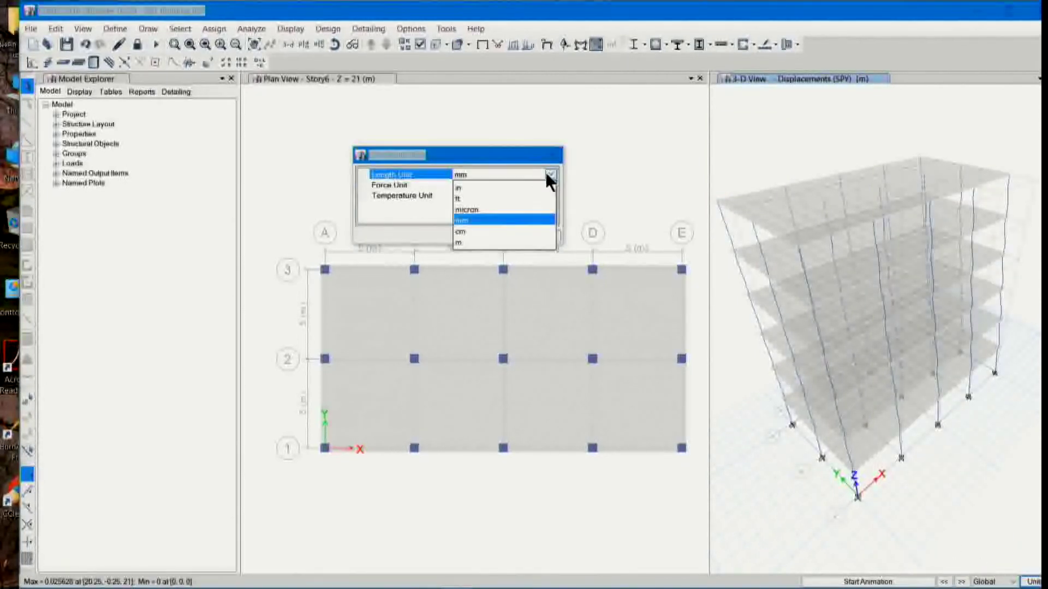
left_click(461, 232)
left_click(496, 236)
mouse_move(717, 200)
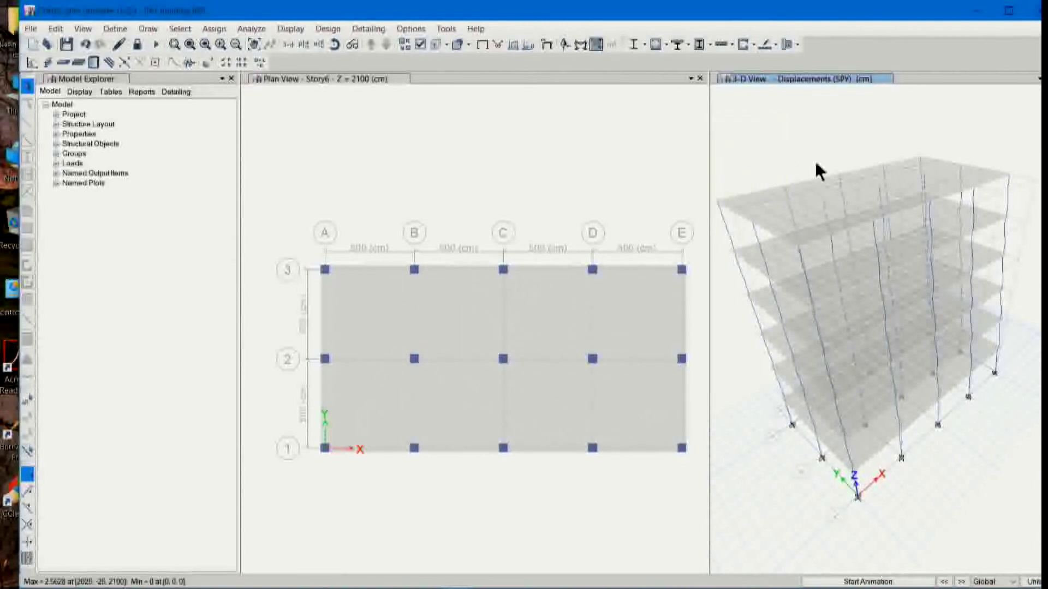
mouse_move(915, 155)
- Set the model's consistent units to cm for length and tonf for force
left_click(1033, 581)
left_click(1033, 581)
left_click(992, 568)
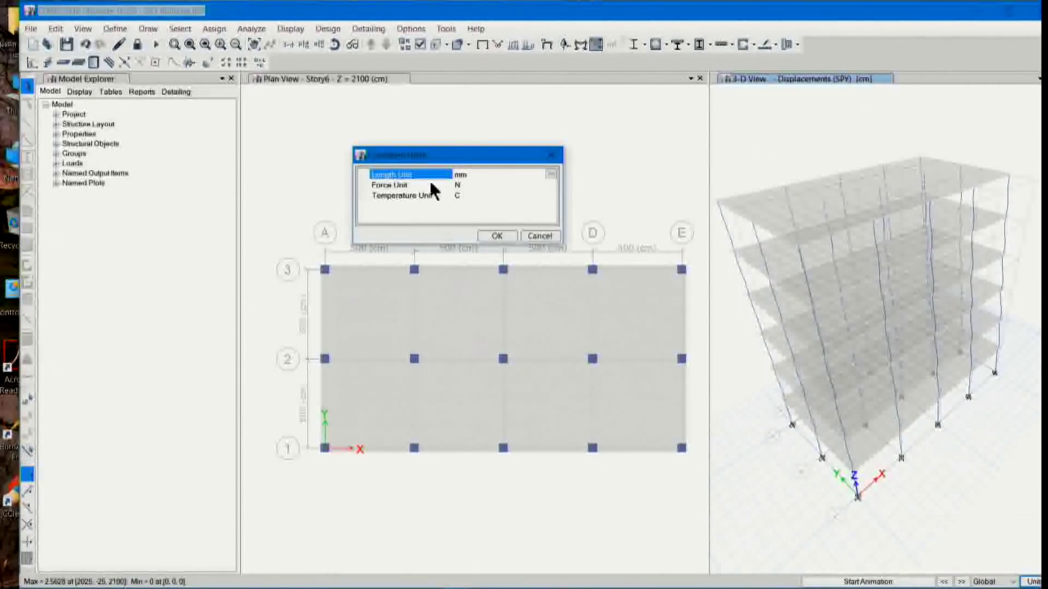
left_click(550, 174)
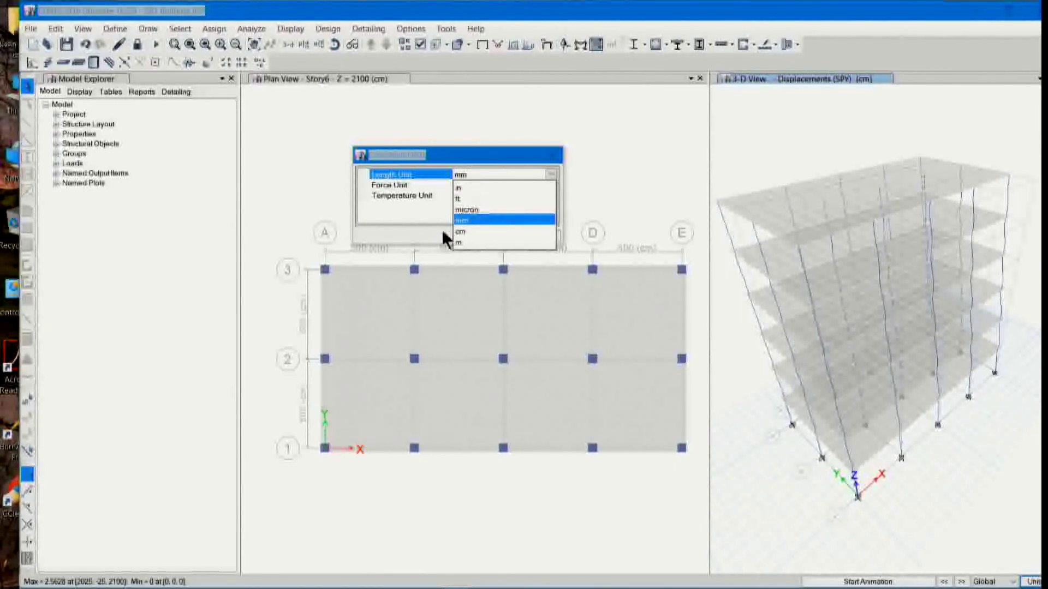
left_click(461, 232)
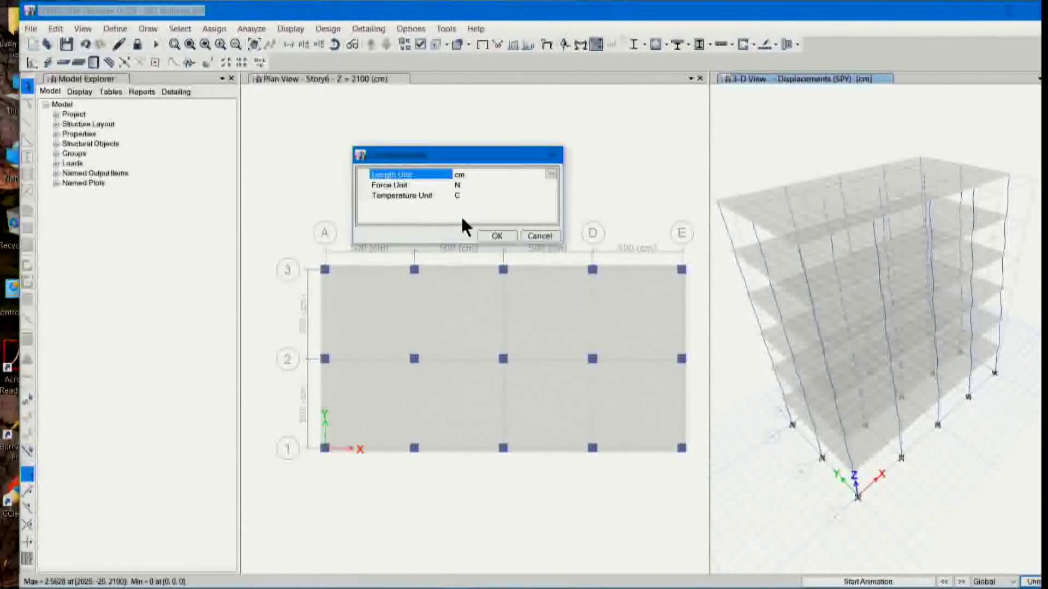
left_click(521, 185)
left_click(550, 185)
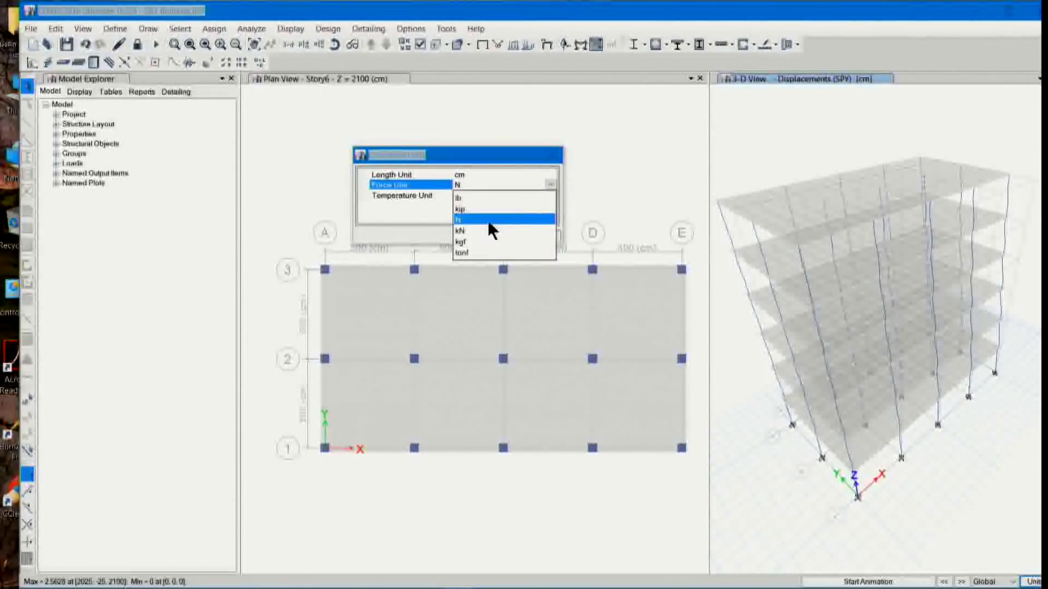
left_click(461, 253)
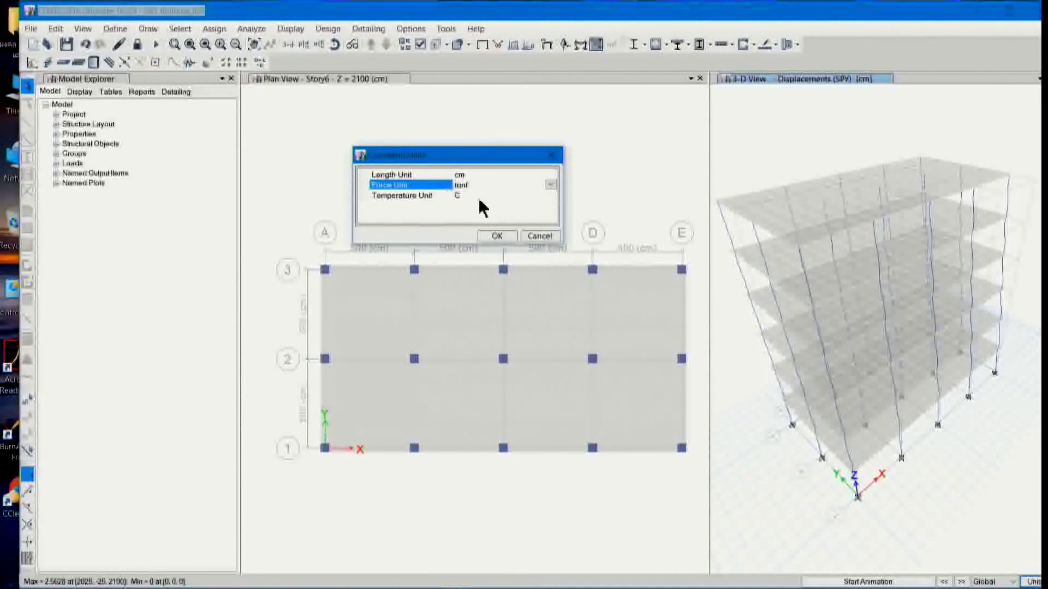
left_click(495, 234)
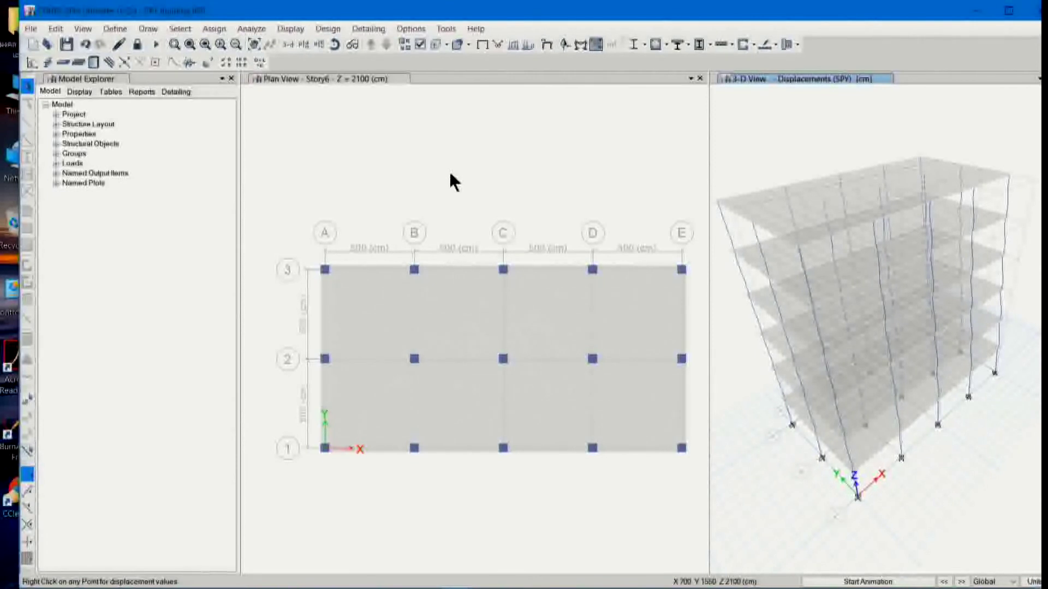
- Display the Story Forces table from the Structure Results, with the Modal Results tables deselected
key("ctrl+t")
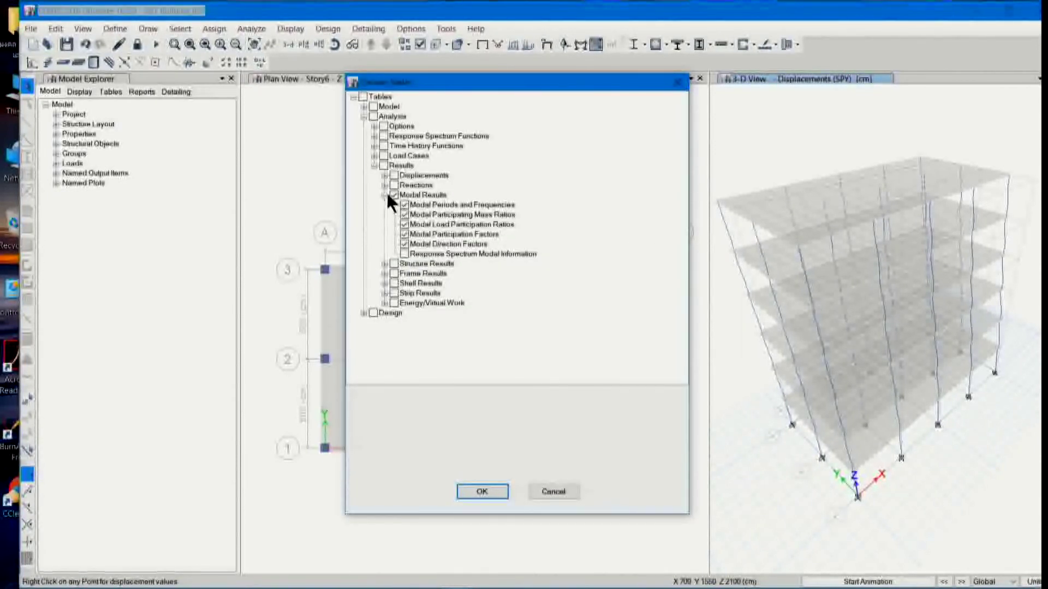
left_click(393, 195)
left_click(384, 195)
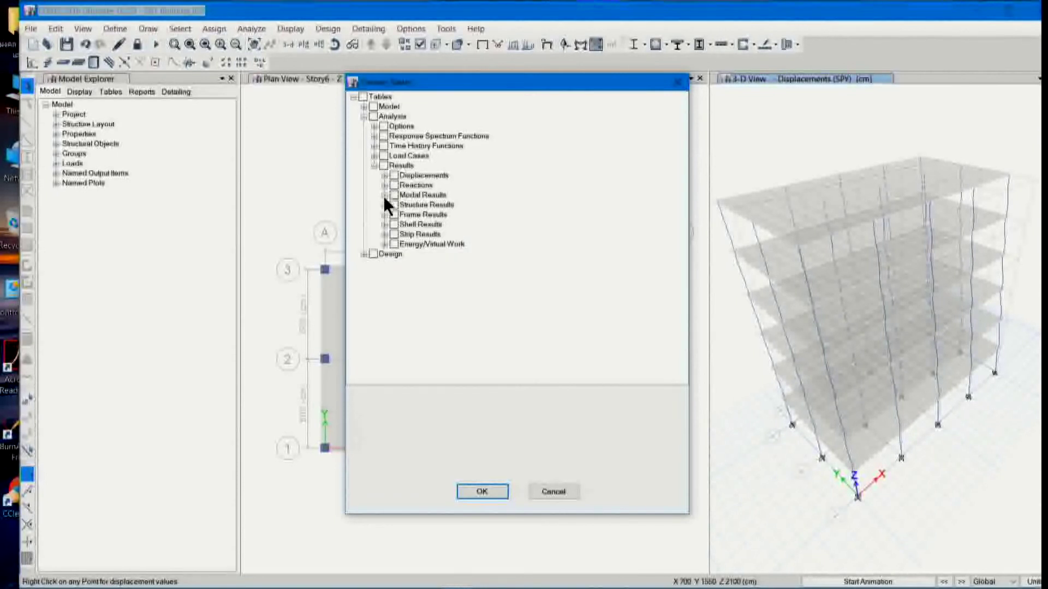
left_click(384, 205)
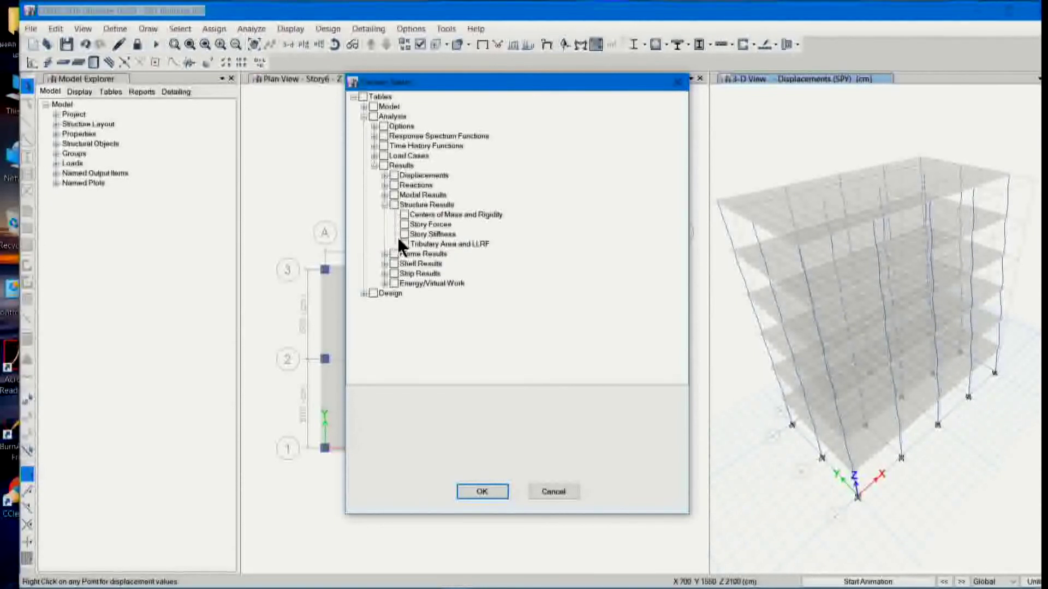
left_click(405, 224)
left_click(487, 491)
mouse_move(866, 587)
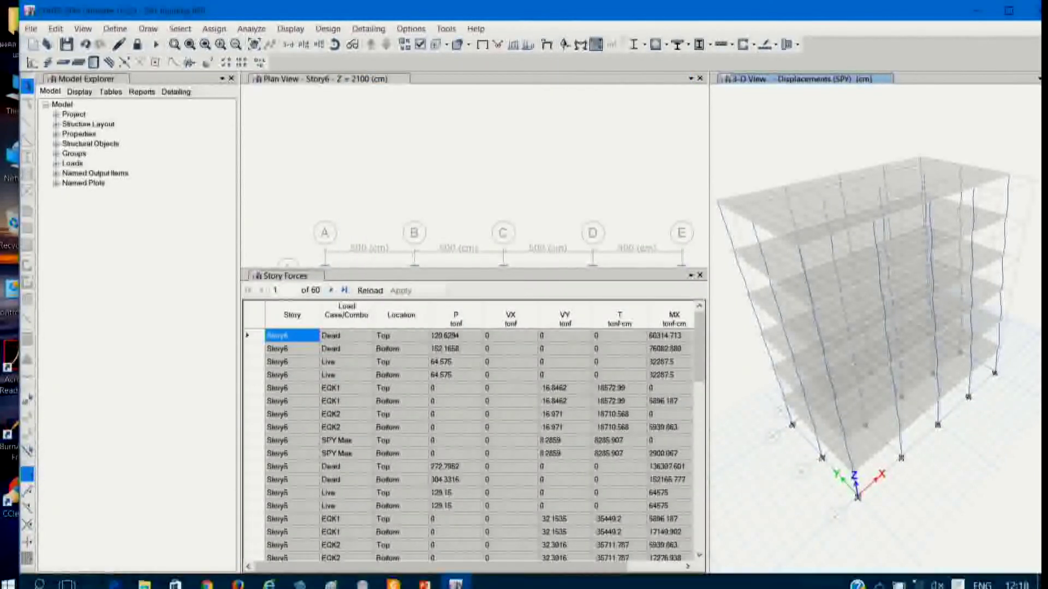
- Filter the Story Forces table's load case column to EQK1, EQK2 and SPY Max
left_click(699, 343)
left_click_drag(699, 343, 701, 392)
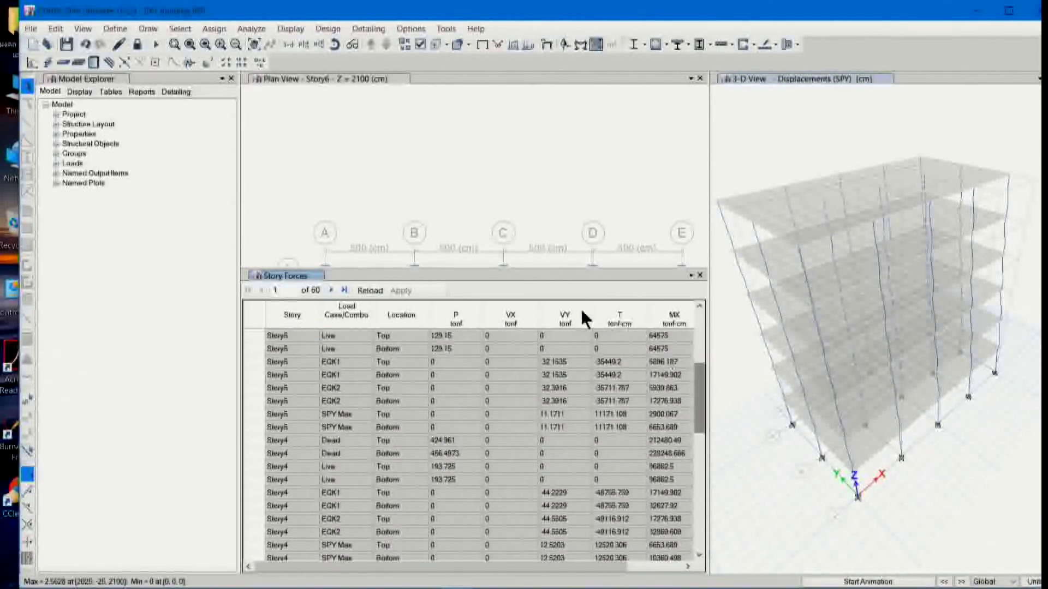
right_click(341, 316)
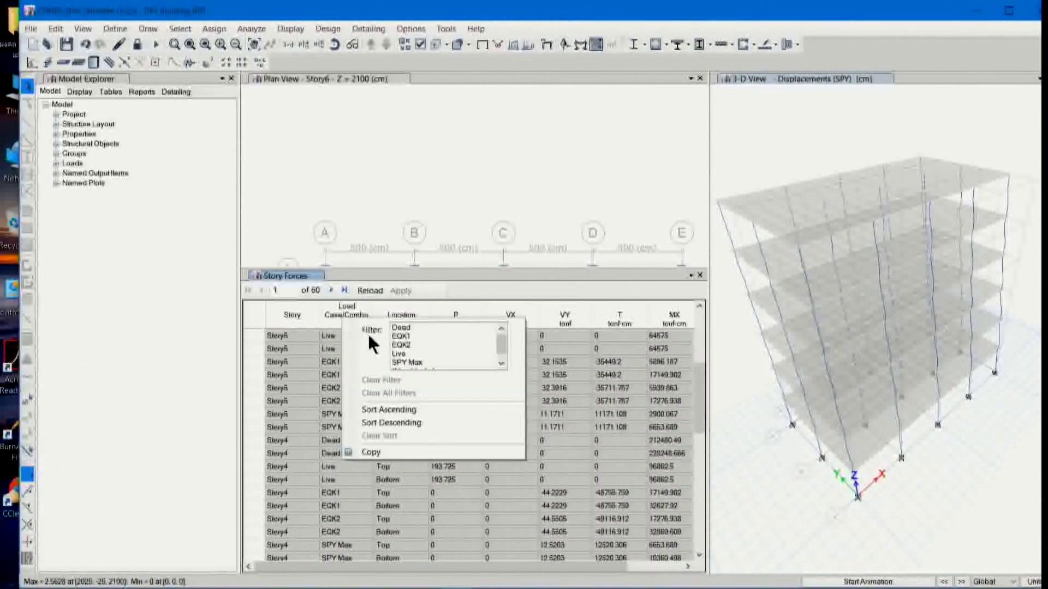
mouse_move(503, 339)
left_mouse_down()
mouse_move(504, 348)
mouse_move(500, 330)
left_mouse_up()
left_click(402, 336)
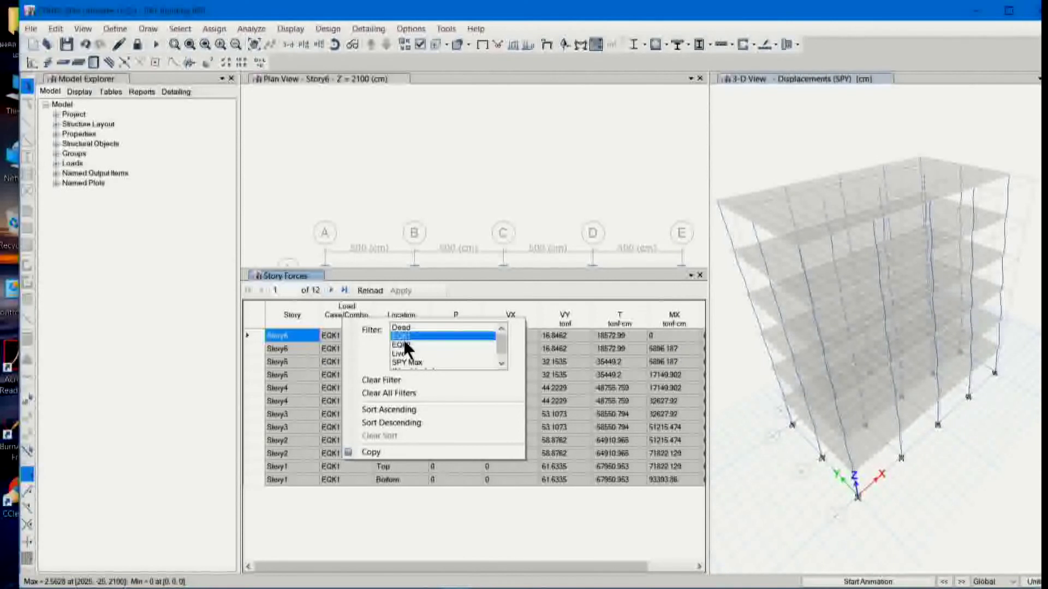
left_click(405, 343, "ctrl")
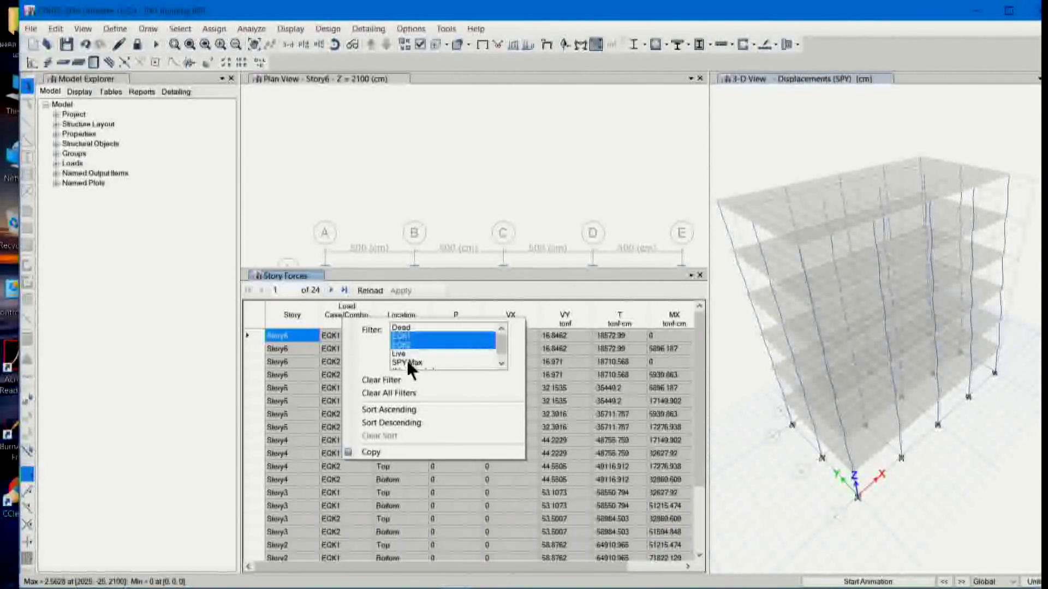
left_click(411, 361, "ctrl")
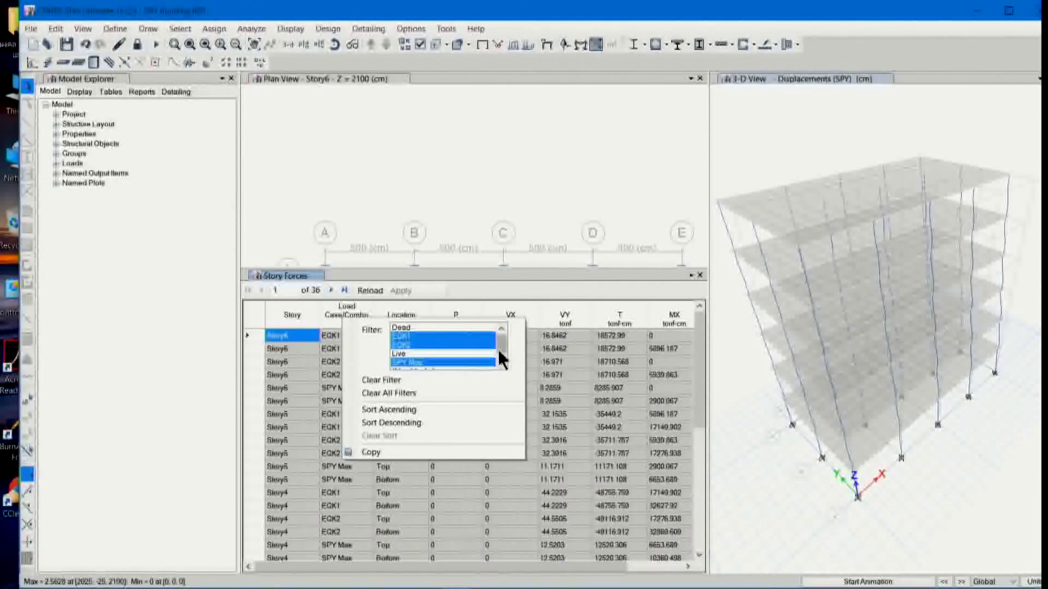
scroll(502, 349, "down", 1)
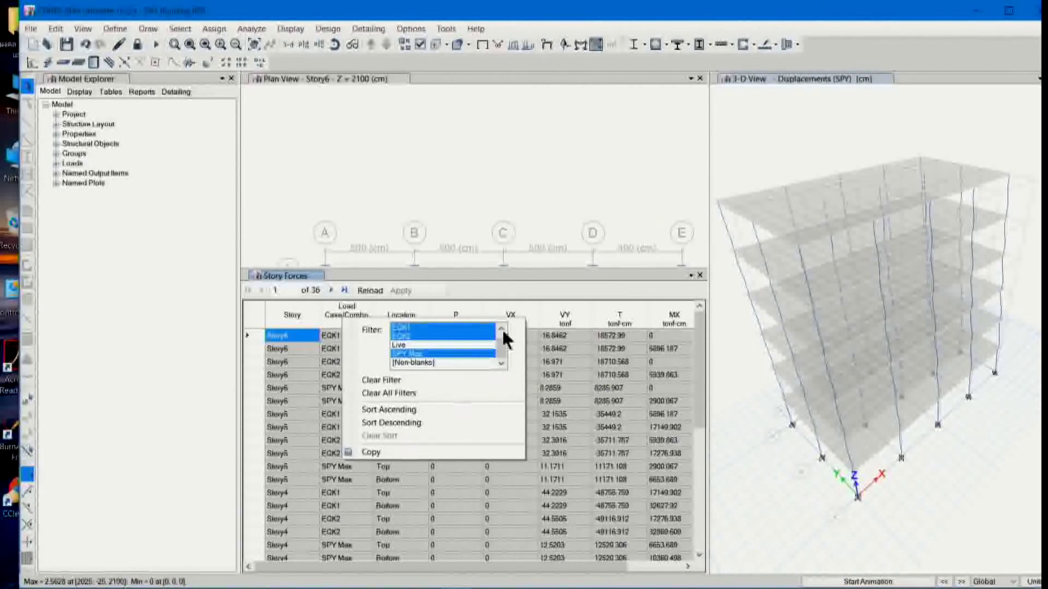
left_click(538, 286)
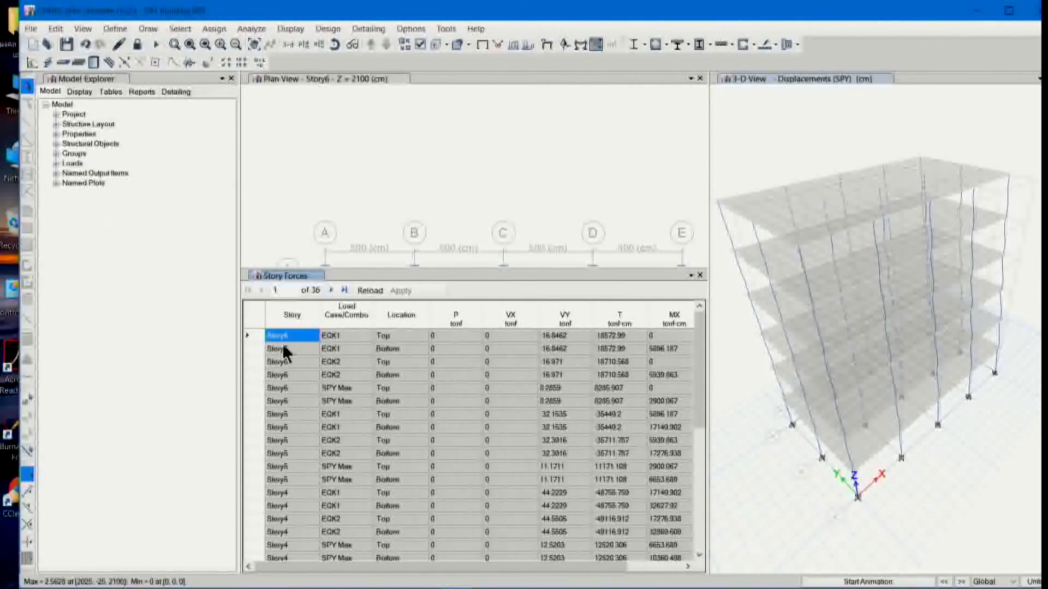
- Filter the Story Forces table's Location column to Bottom and examine the Story1 shears in VY
left_click(391, 312)
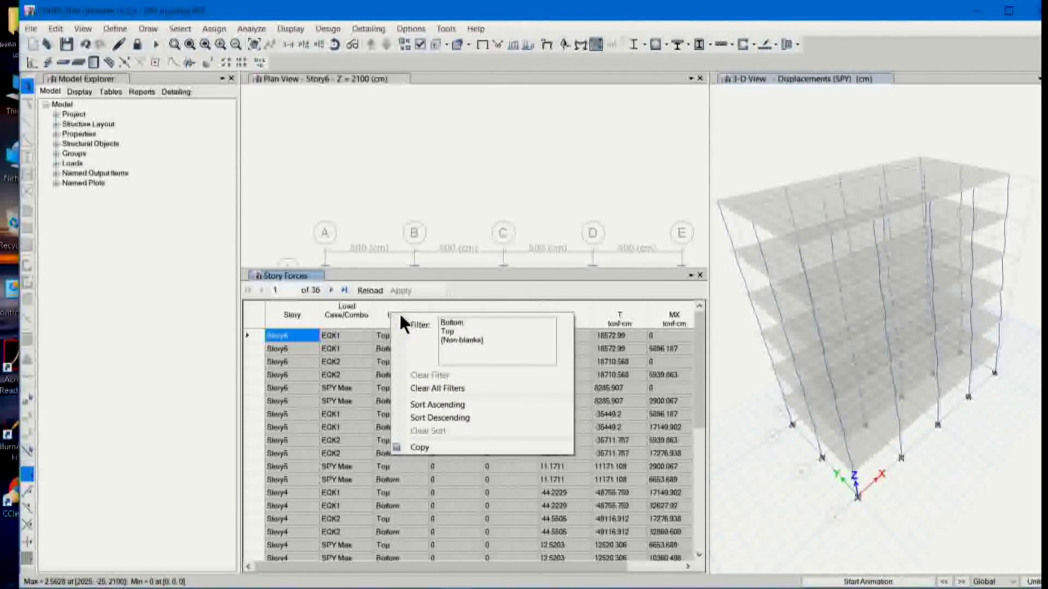
left_click(454, 321)
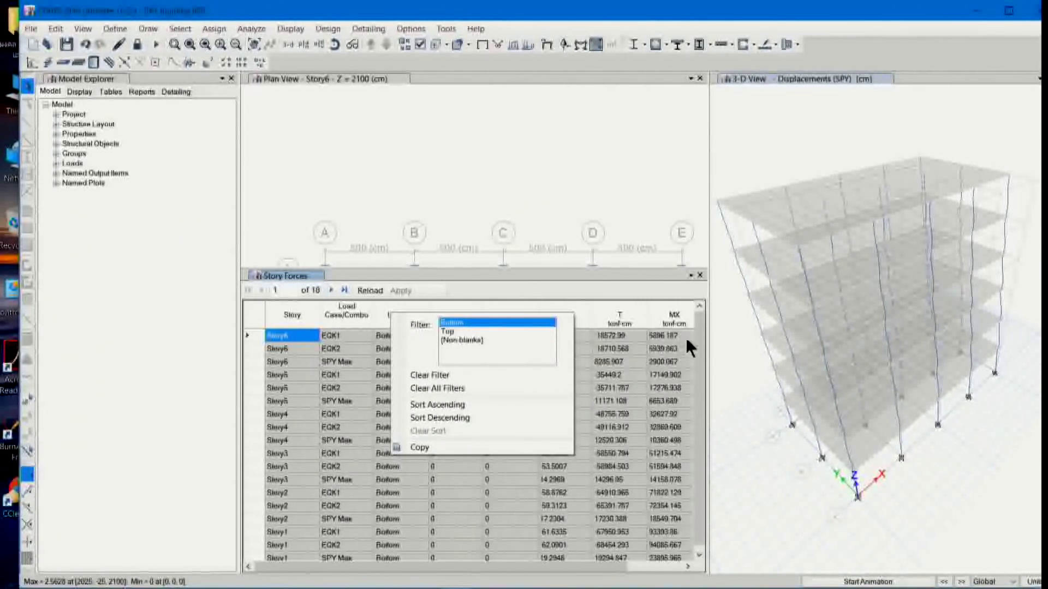
scroll(702, 337, "down", 1)
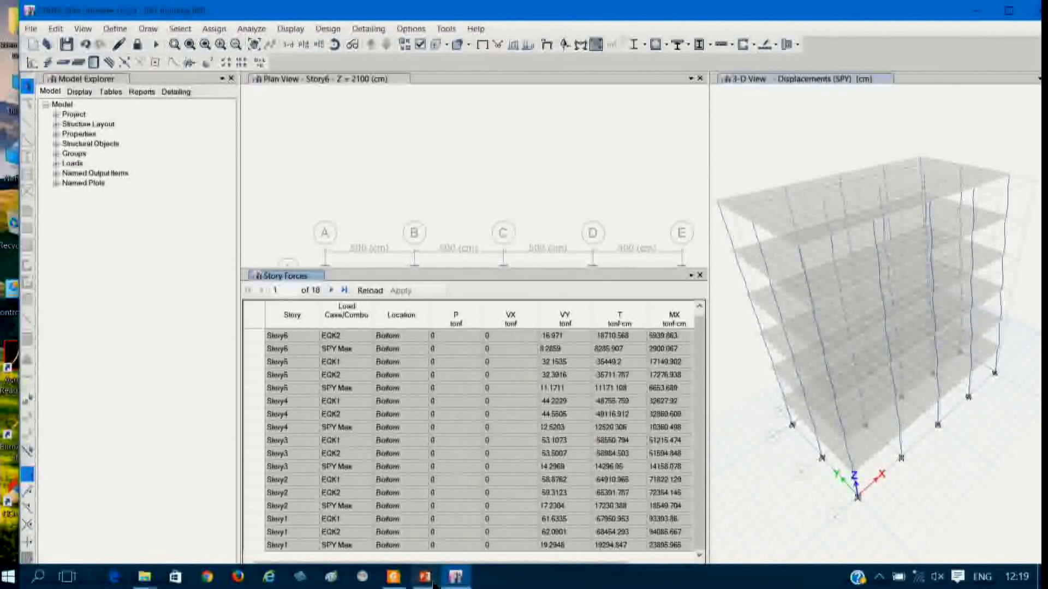
- Switch to Foxit Reader, read section 4.2.4 of the 1302 seismic standard on base shear scaling, and return to the ETABS story forces
left_click(393, 577)
scroll(561, 426, "down", 12)
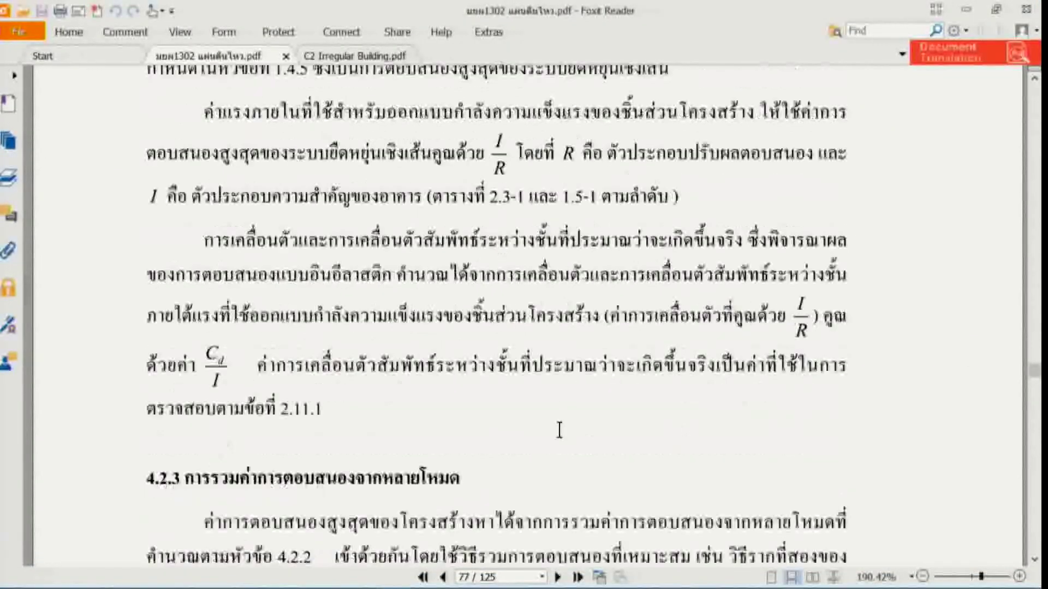
scroll(558, 431, "down", 12)
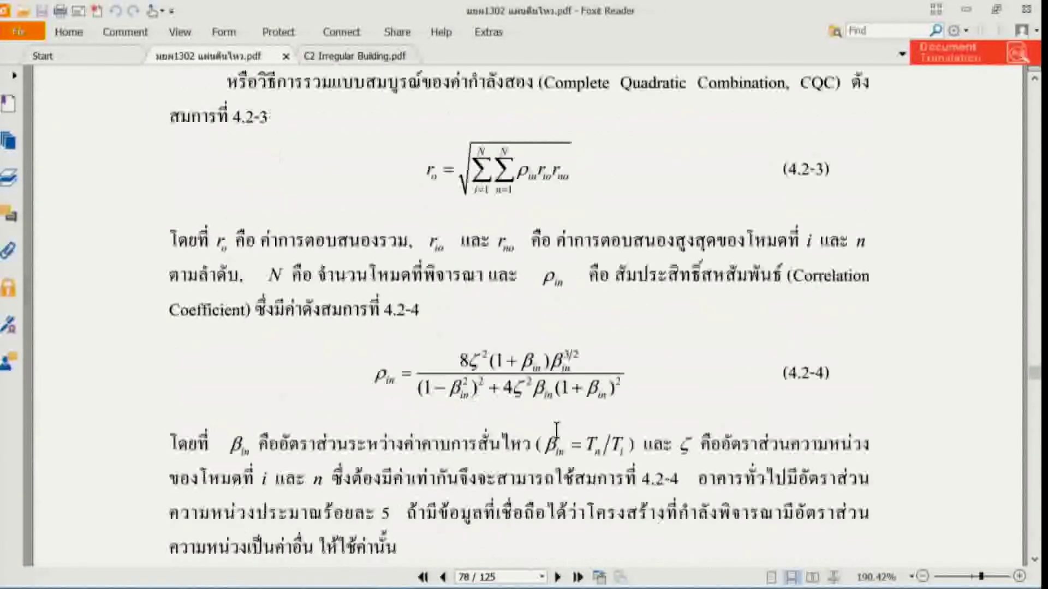
scroll(555, 431, "down", 1)
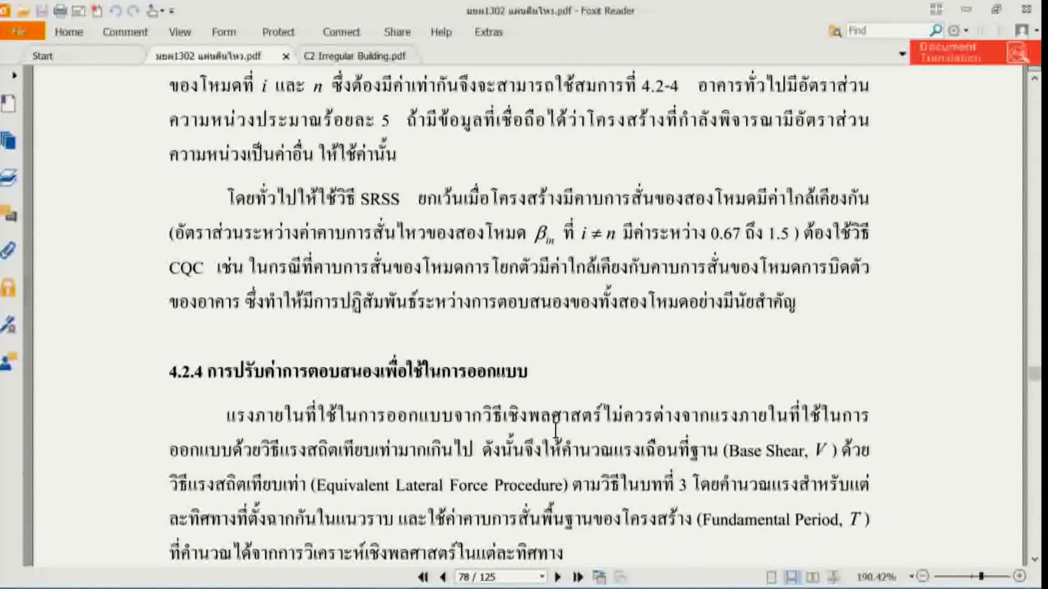
scroll(556, 431, "down", 5)
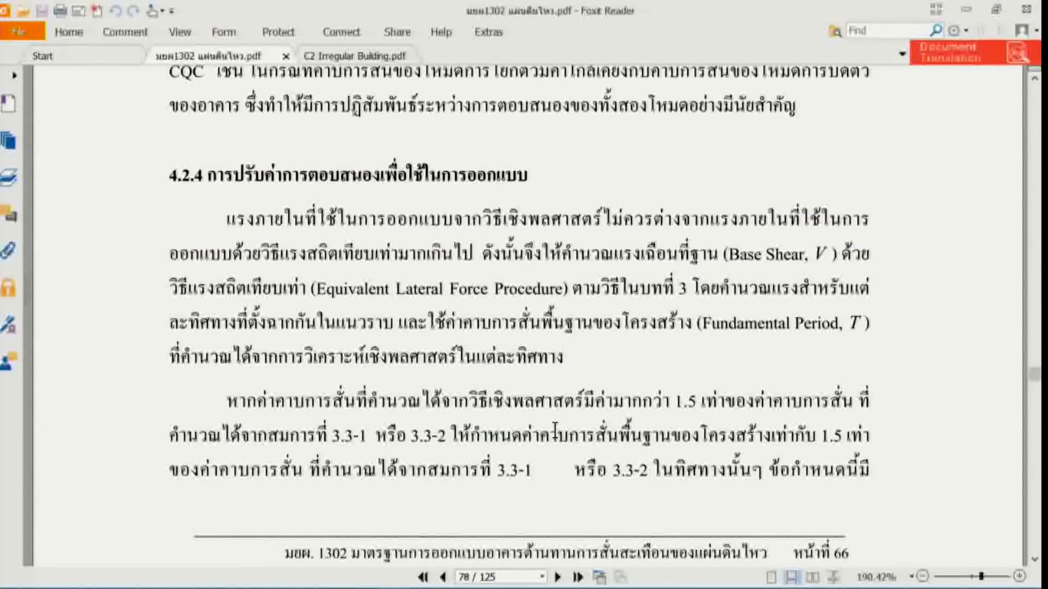
scroll(555, 431, "down", 19)
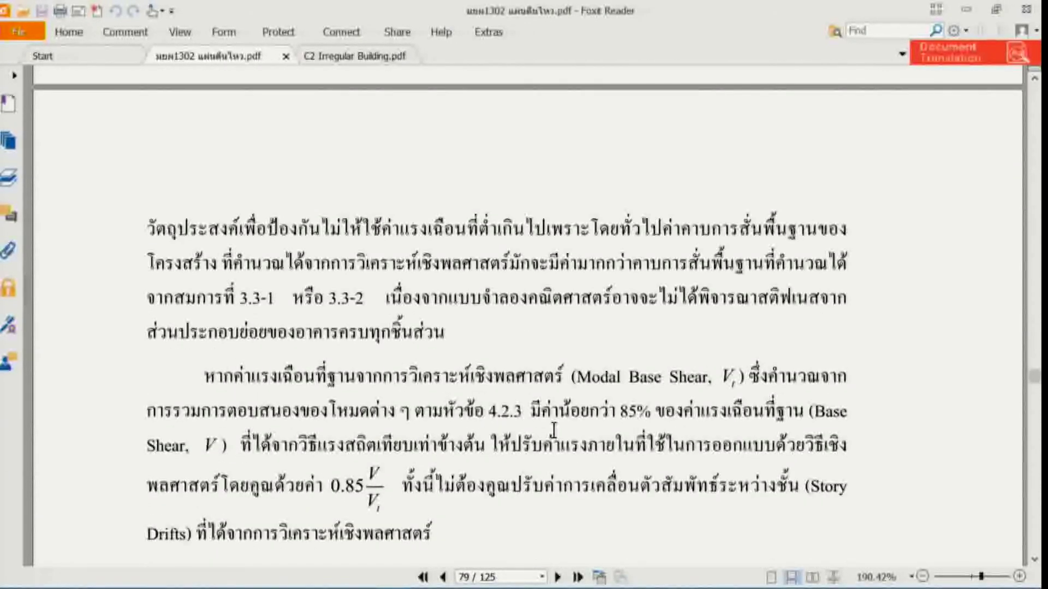
scroll(554, 430, "down", 1)
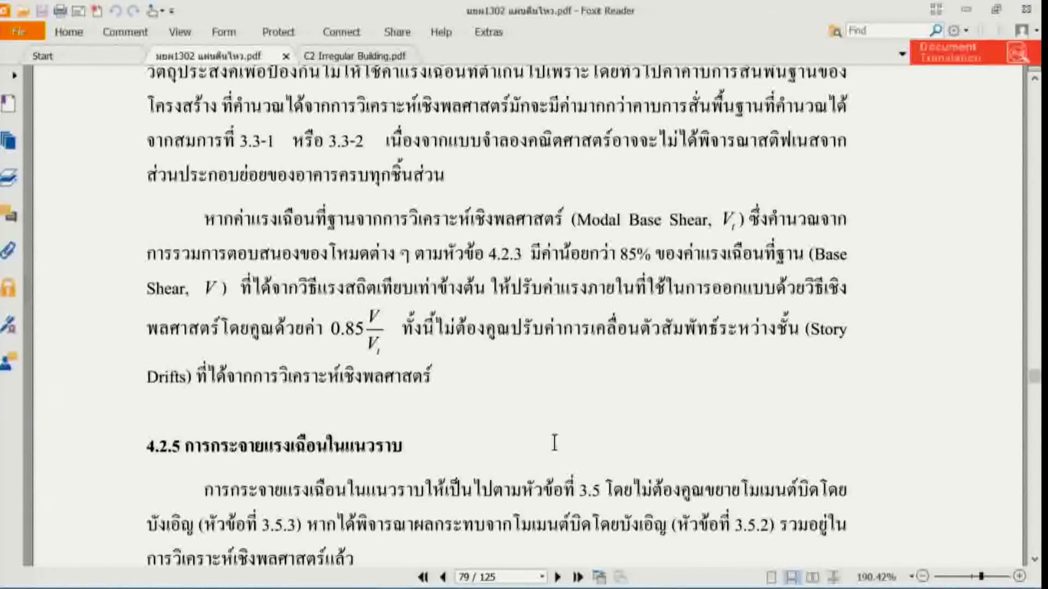
mouse_move(468, 585)
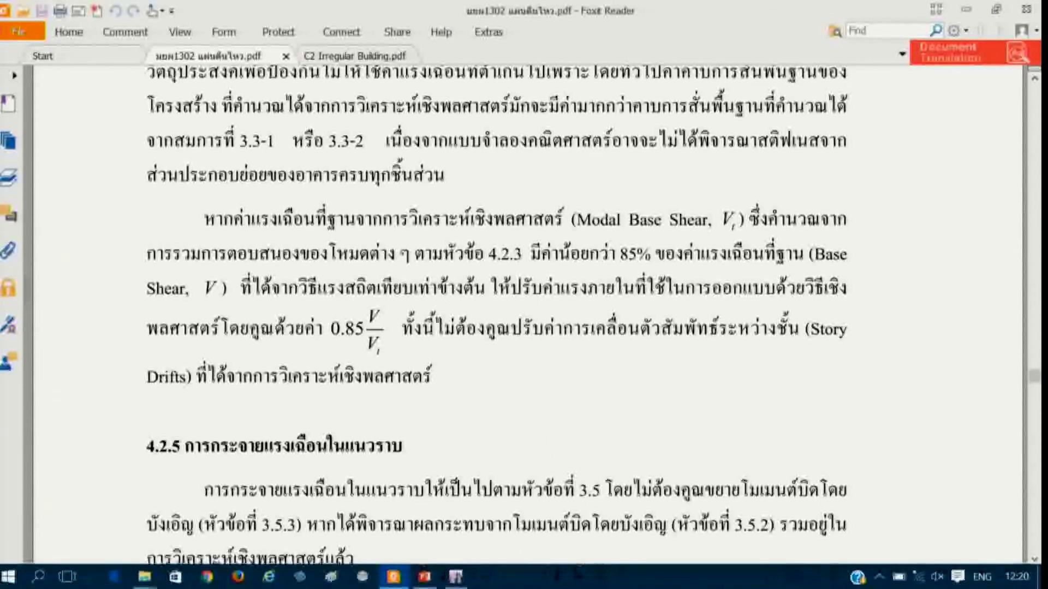
left_click(456, 577)
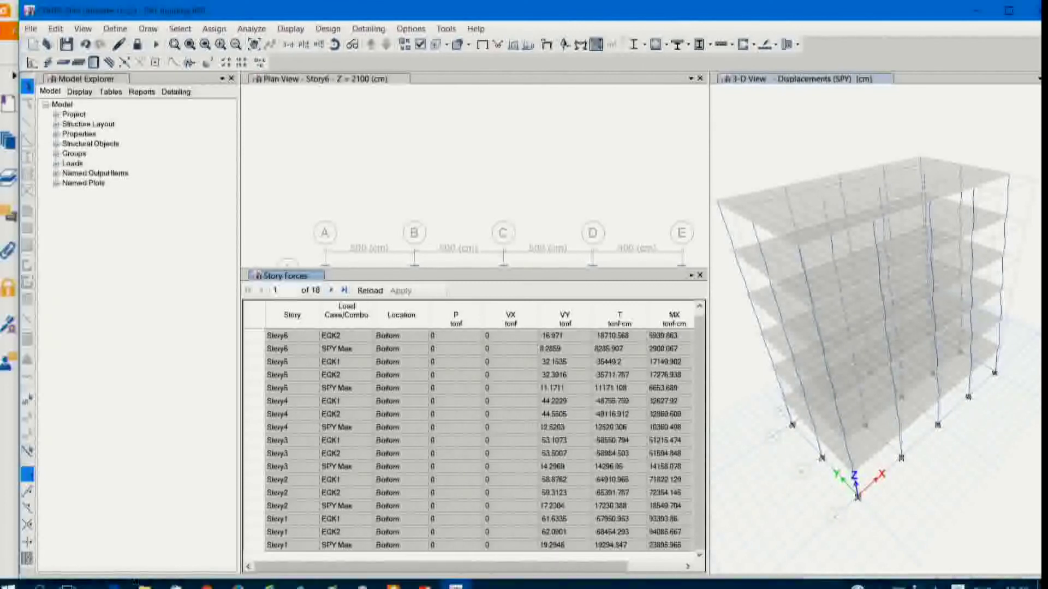
- Switch to Foxit Reader, look through C2 Irregular Building.pdf to its last page, and close that document
left_click(409, 579)
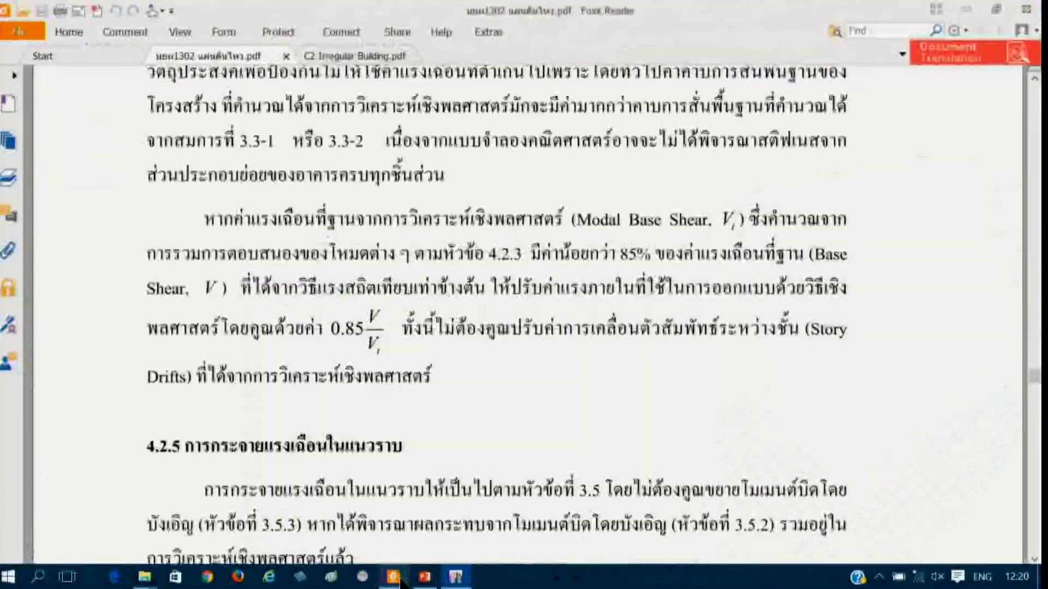
left_click(351, 55)
scroll(477, 381, "down", 10)
scroll(477, 380, "down", 20)
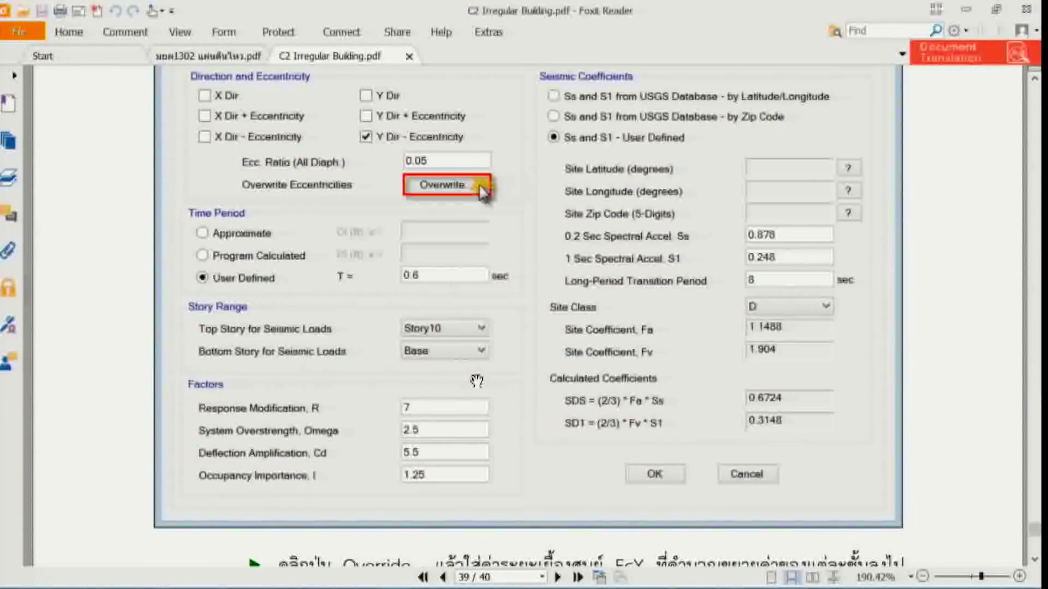
scroll(474, 383, "down", 10)
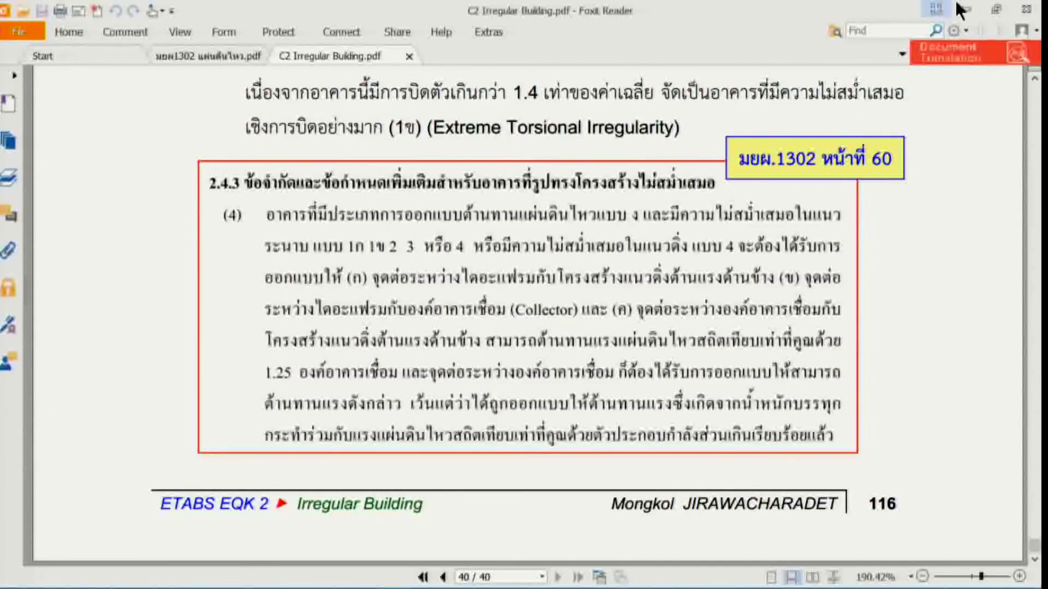
left_click(408, 57)
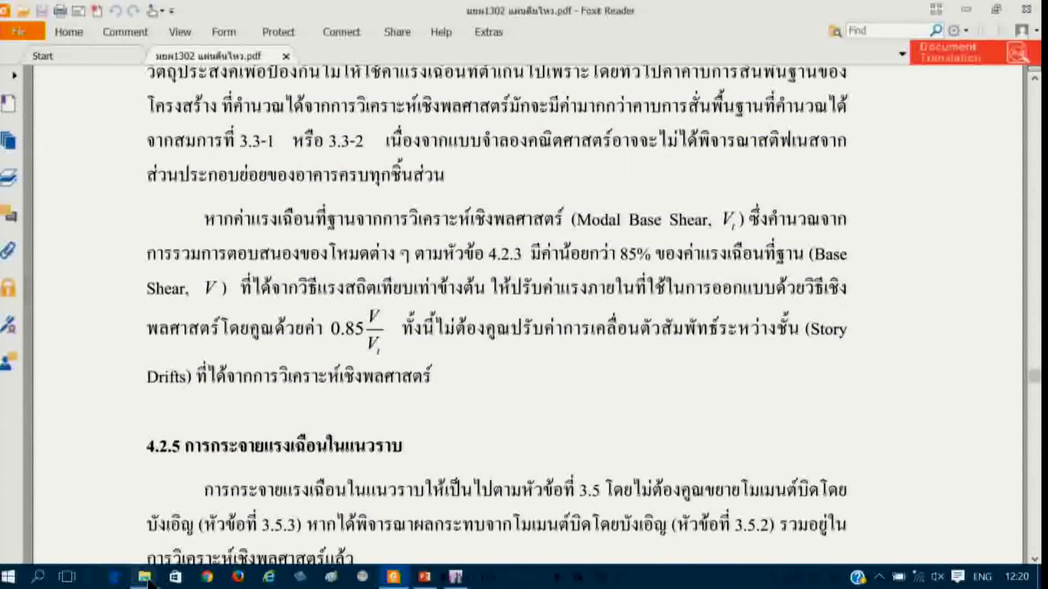
- Switch to File Explorer and open another document from the 1 BOOK folder
mouse_move(144, 577)
left_click(196, 454)
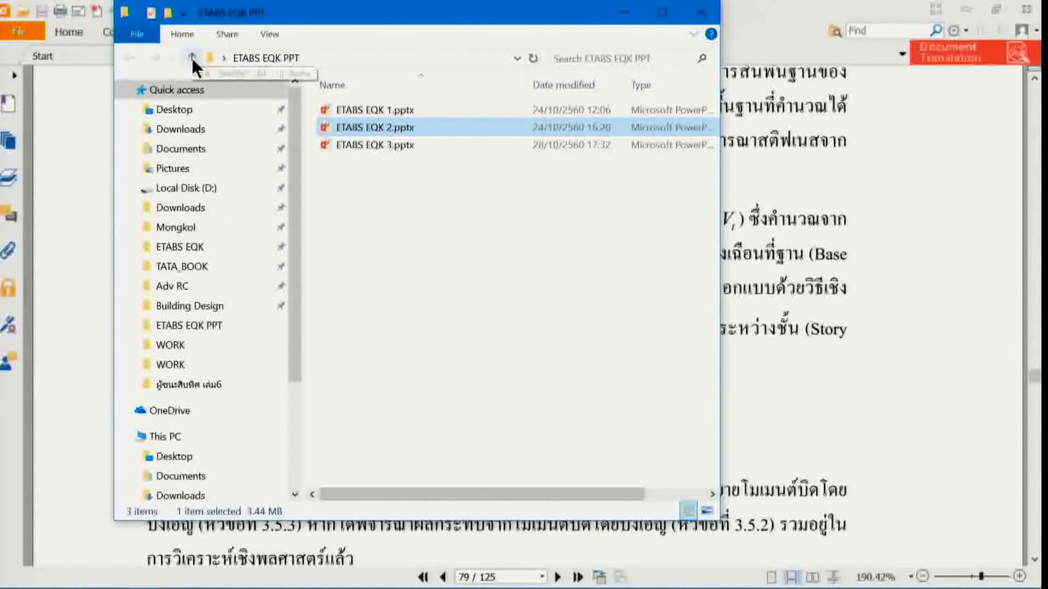
mouse_move(141, 578)
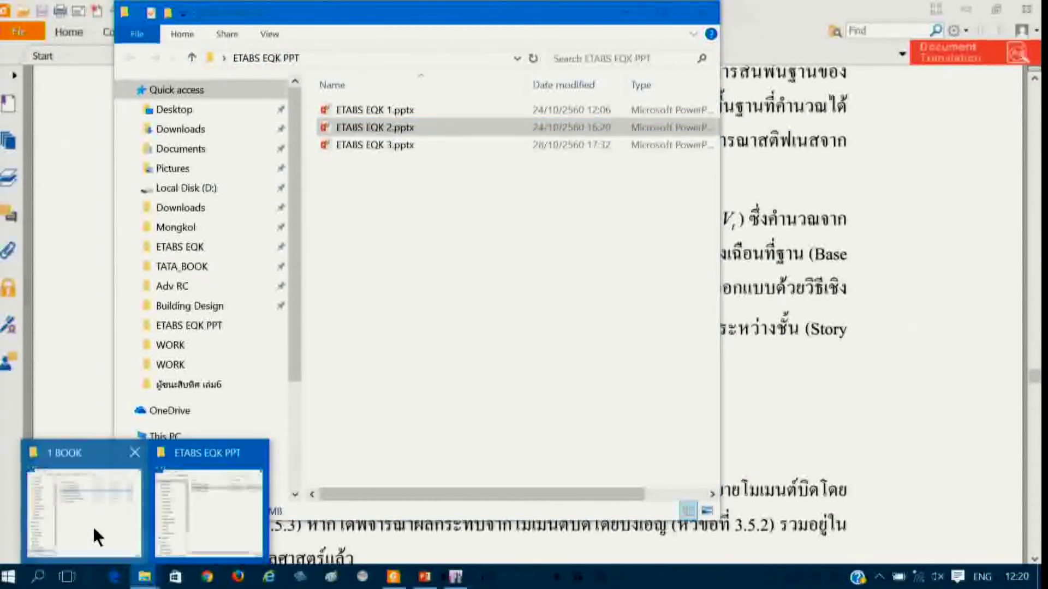
left_click(93, 526)
double_click(355, 179)
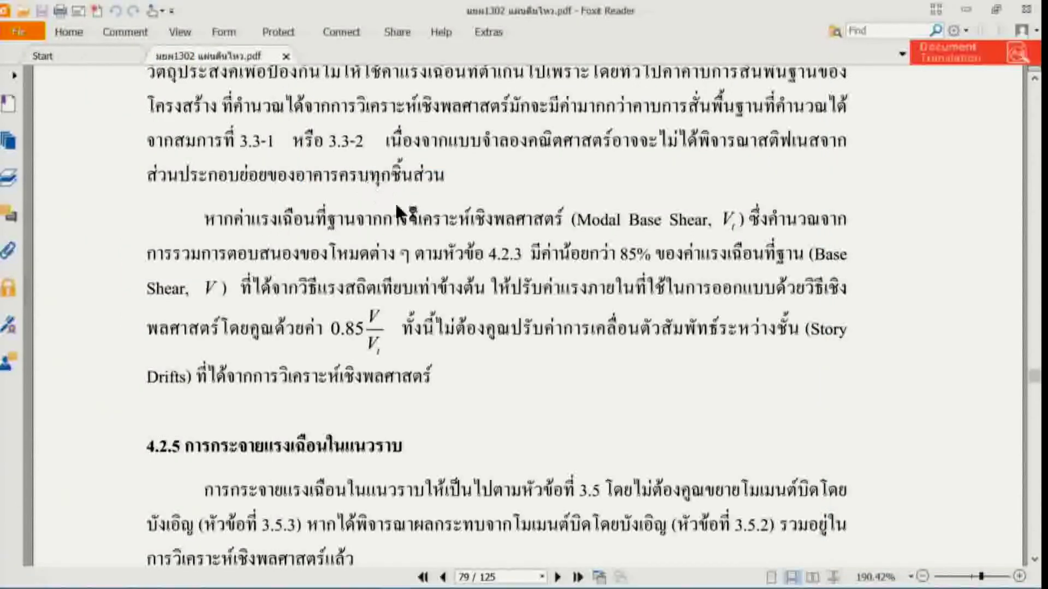
- Read the base shear comparison and scale factor calculation near the end of C3 Response Spectrum.pdf
left_click_drag(1034, 92, 1021, 523)
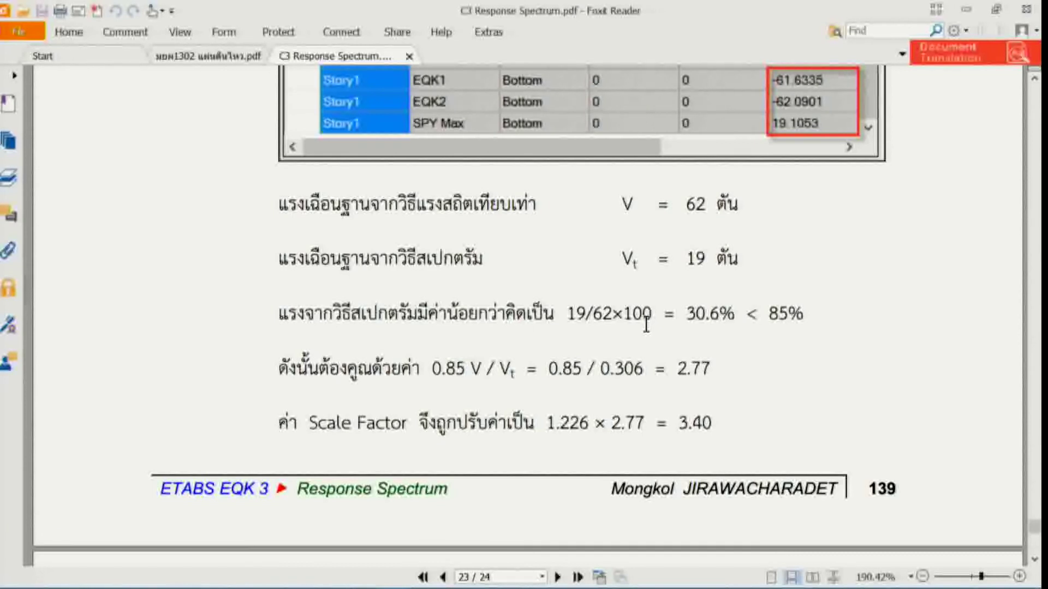
scroll(709, 360, "down", 3)
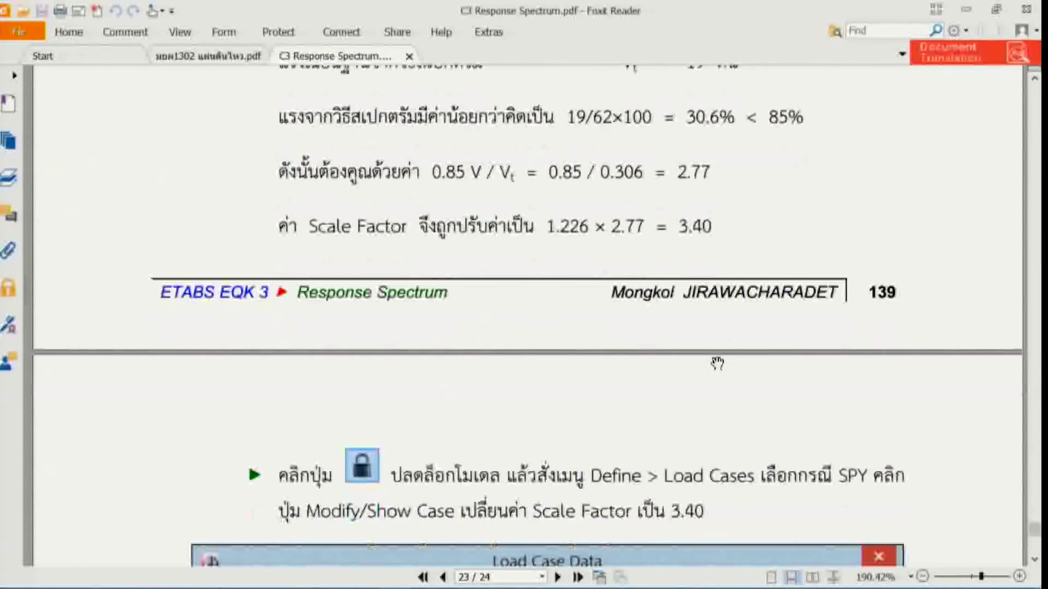
scroll(622, 347, "down", 7)
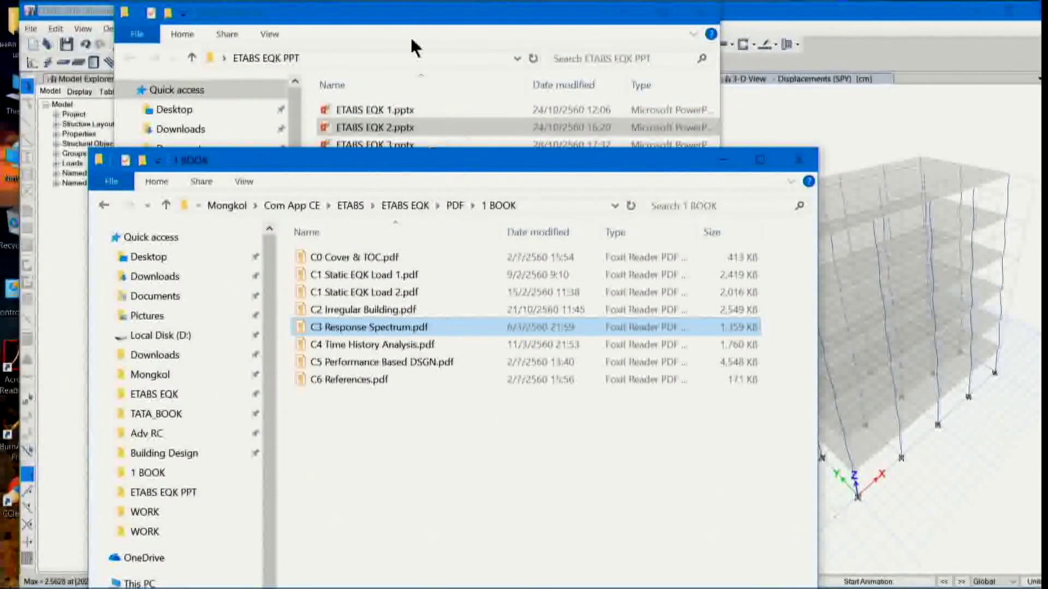
- Return to the ETABS model and unlock it, accepting deletion of the analysis results
left_click(774, 12)
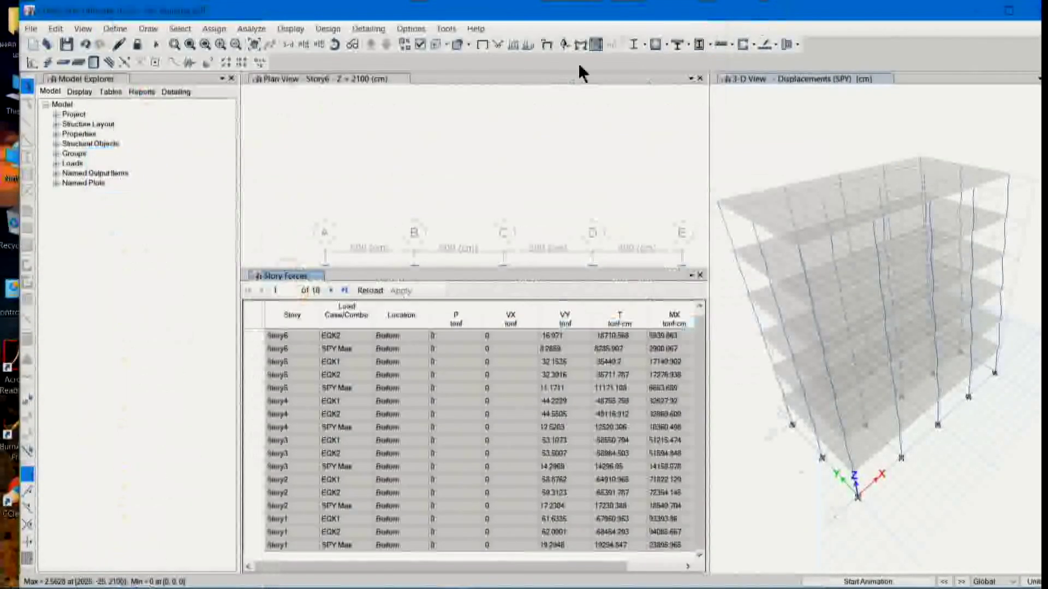
left_click(137, 44)
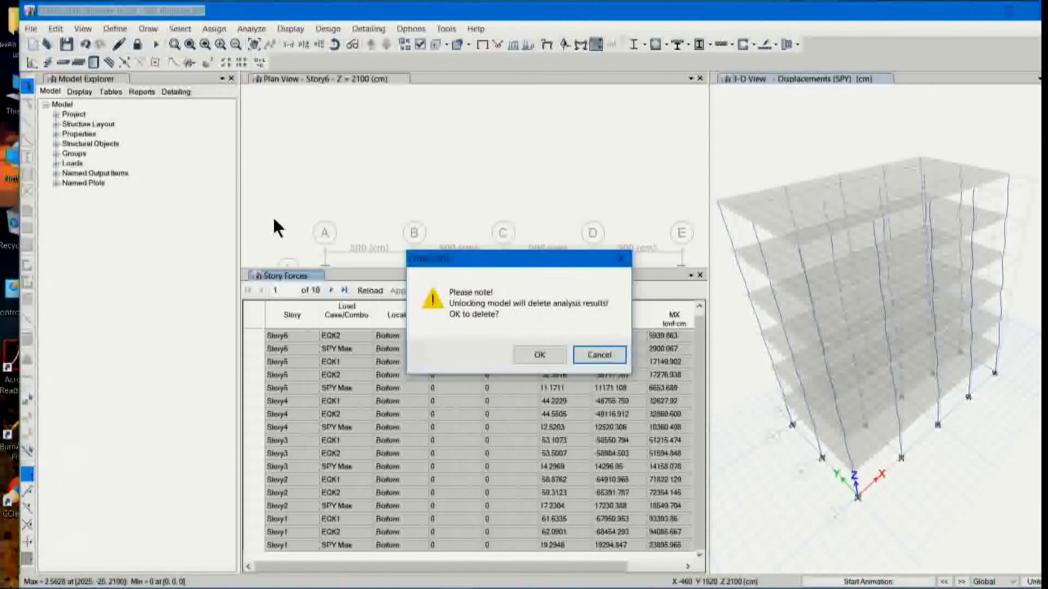
left_click(524, 353)
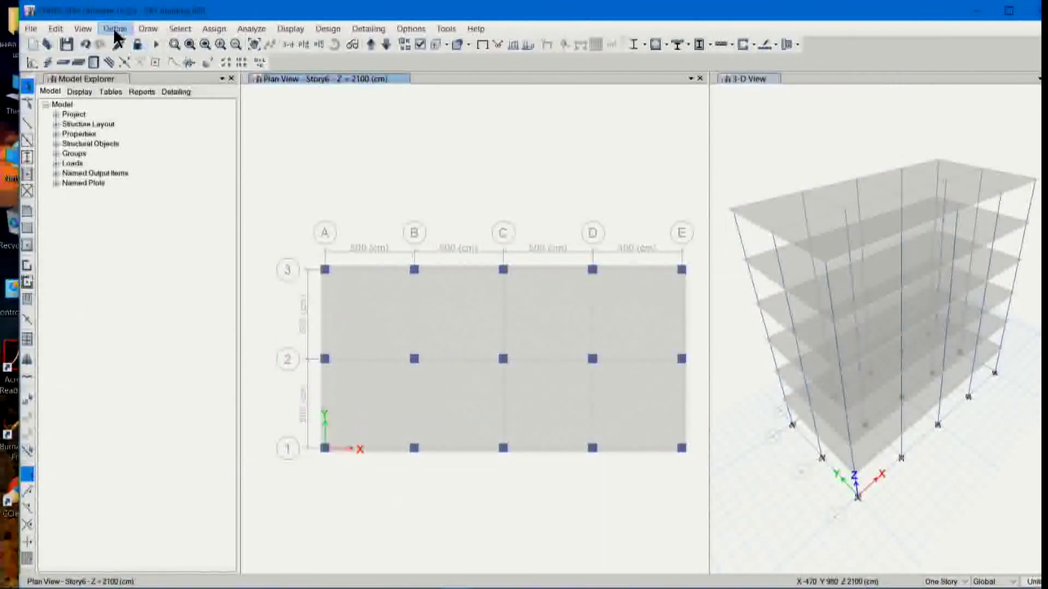
left_click(115, 30)
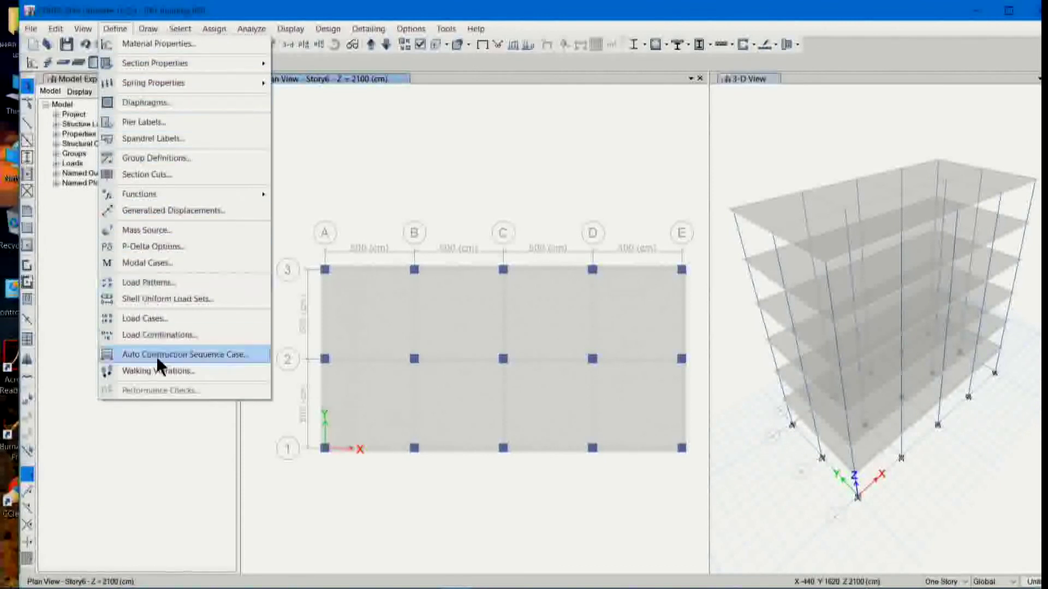
left_click(146, 317)
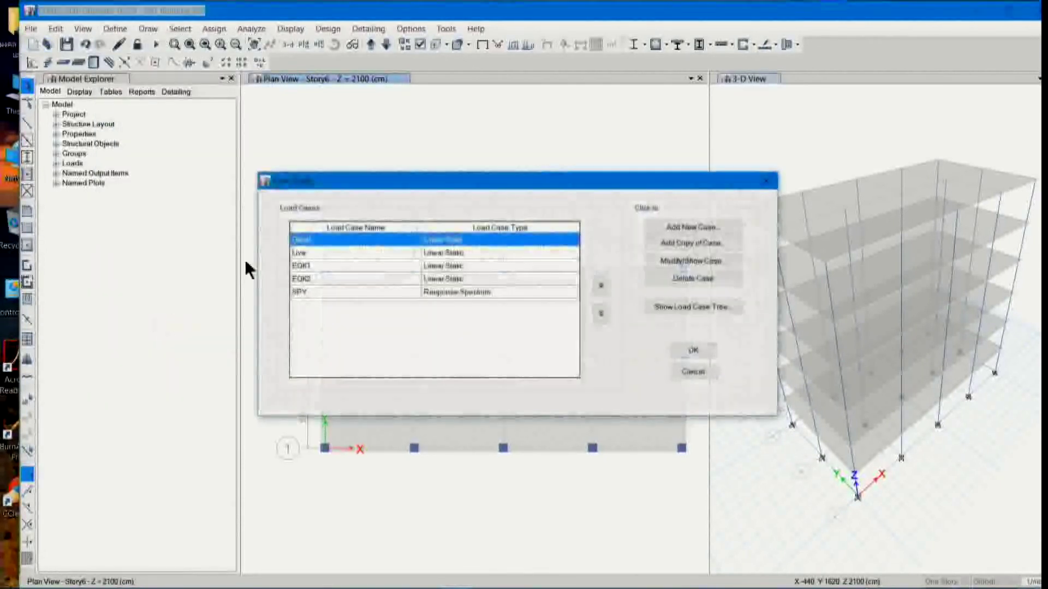
left_click(321, 295)
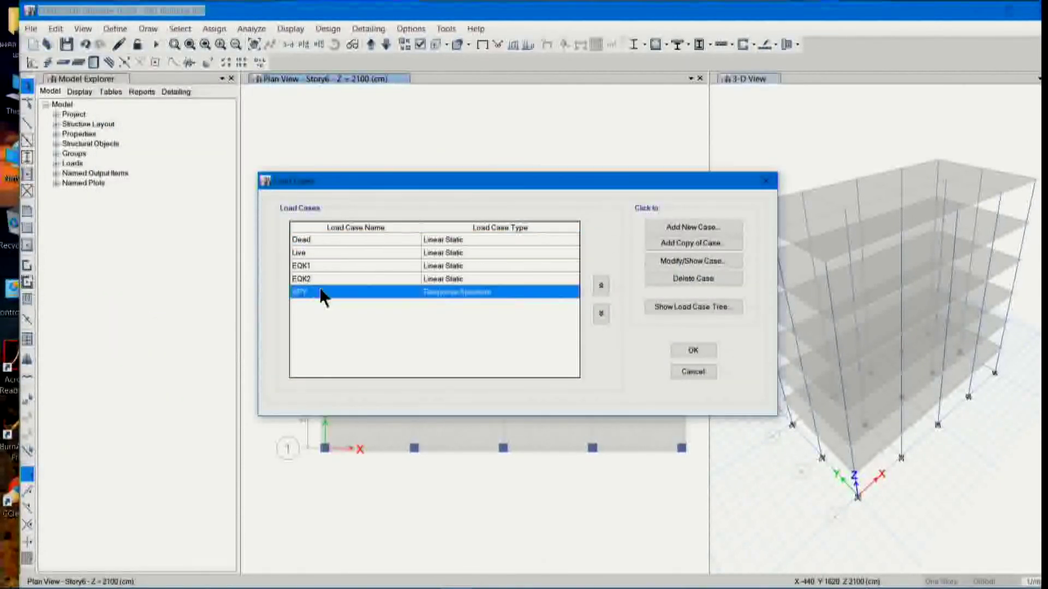
left_click(685, 257)
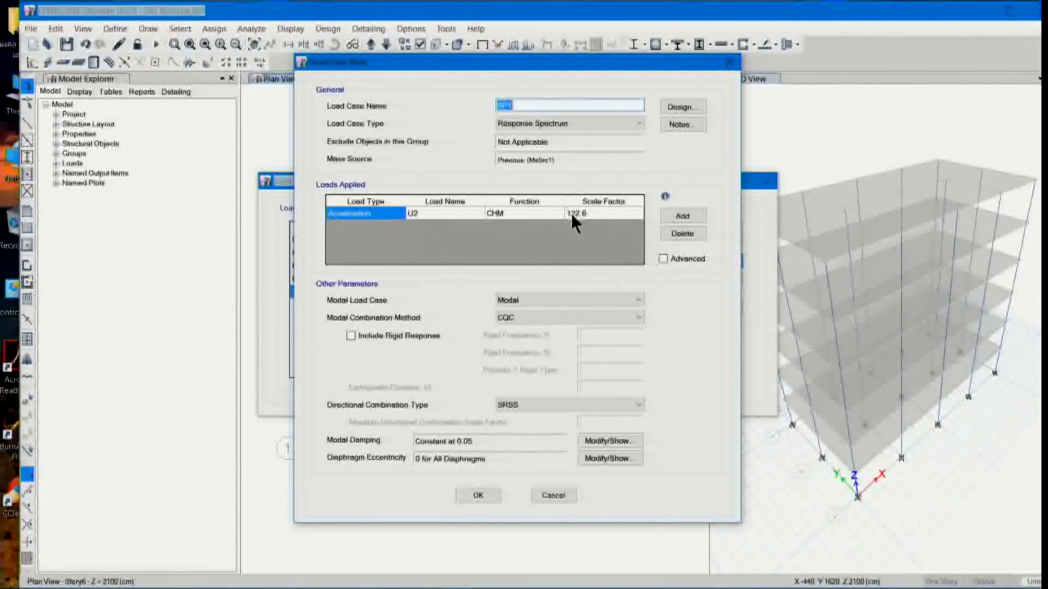
left_click(735, 61)
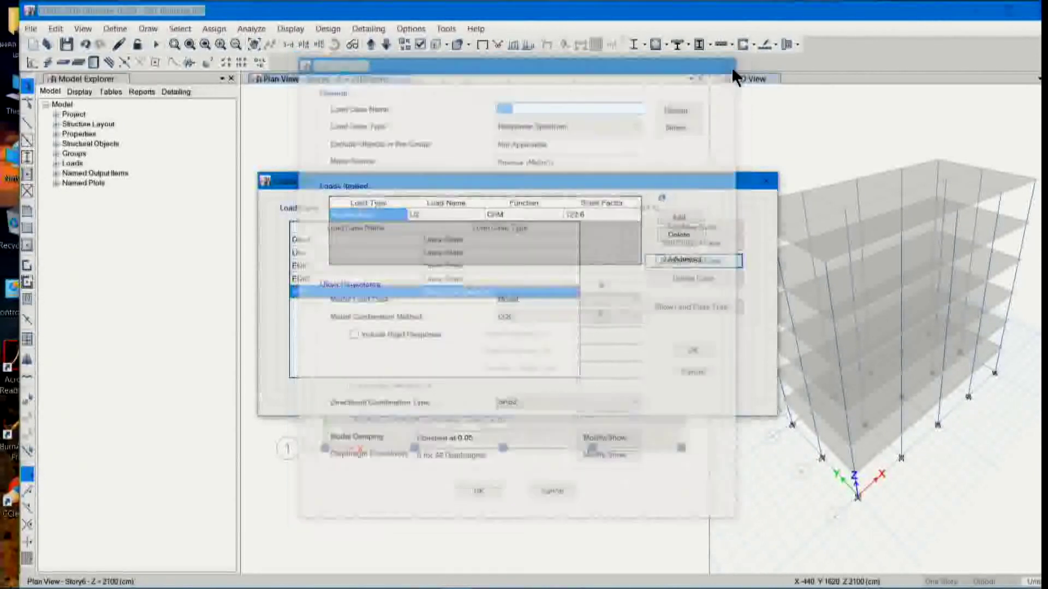
left_click(769, 184)
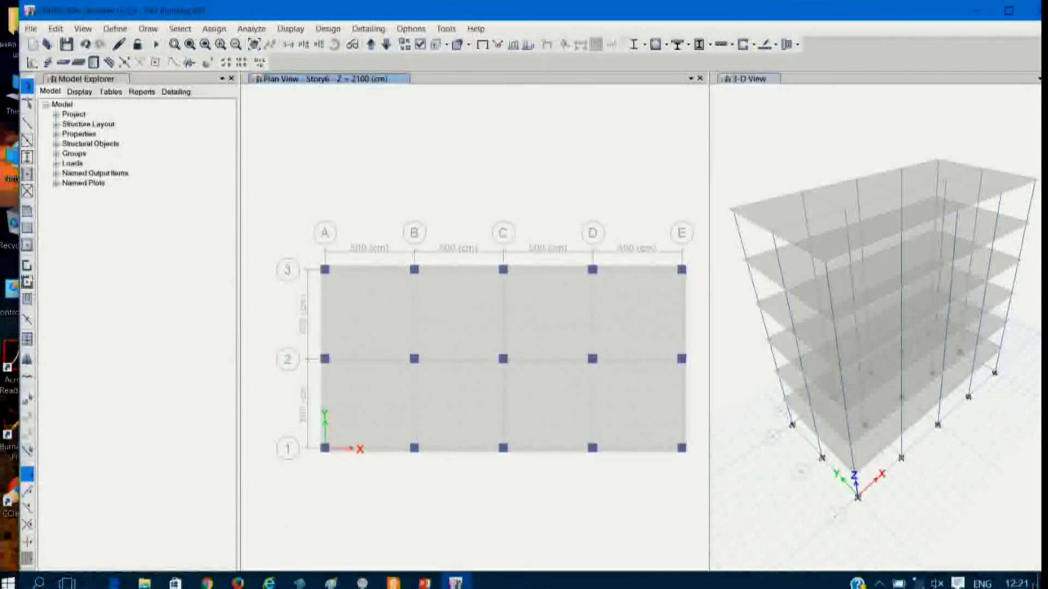
- Set the model's consistent units to metres for length and kgf for force
left_click(1035, 582)
left_click(1034, 582)
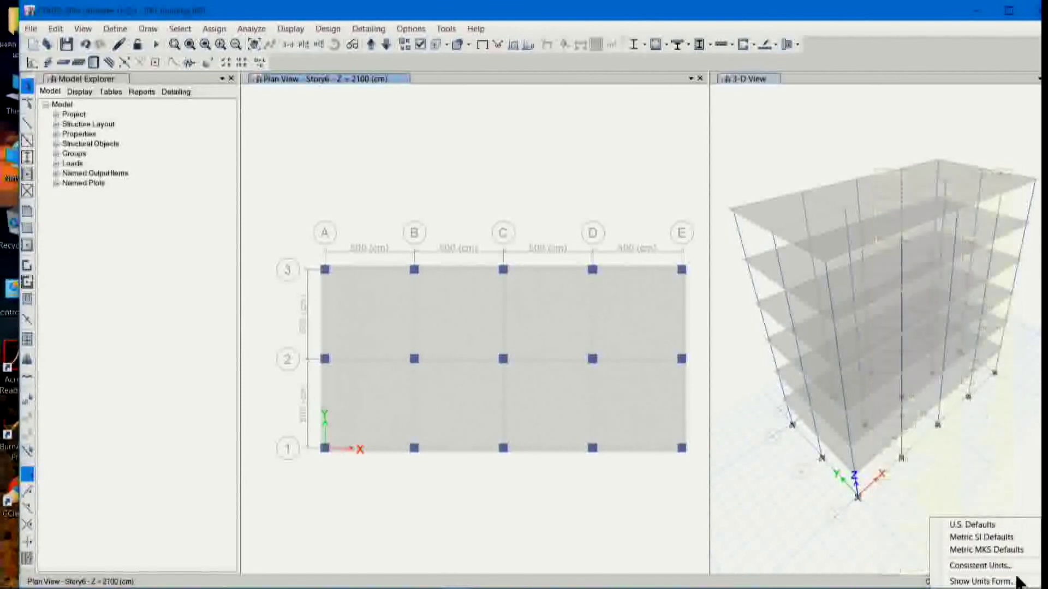
left_click(1000, 567)
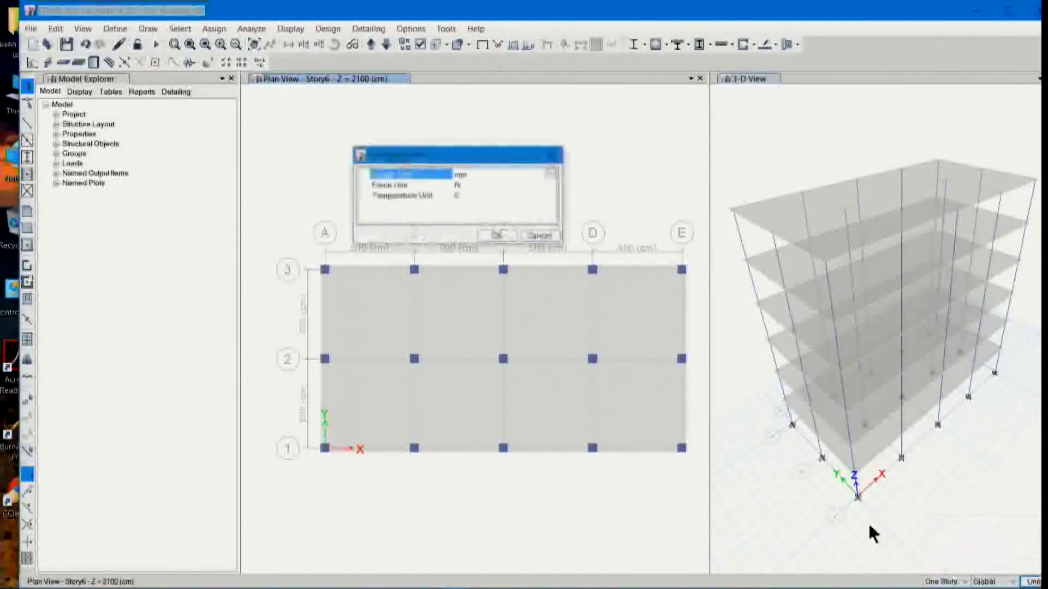
left_click(550, 174)
left_click(457, 243)
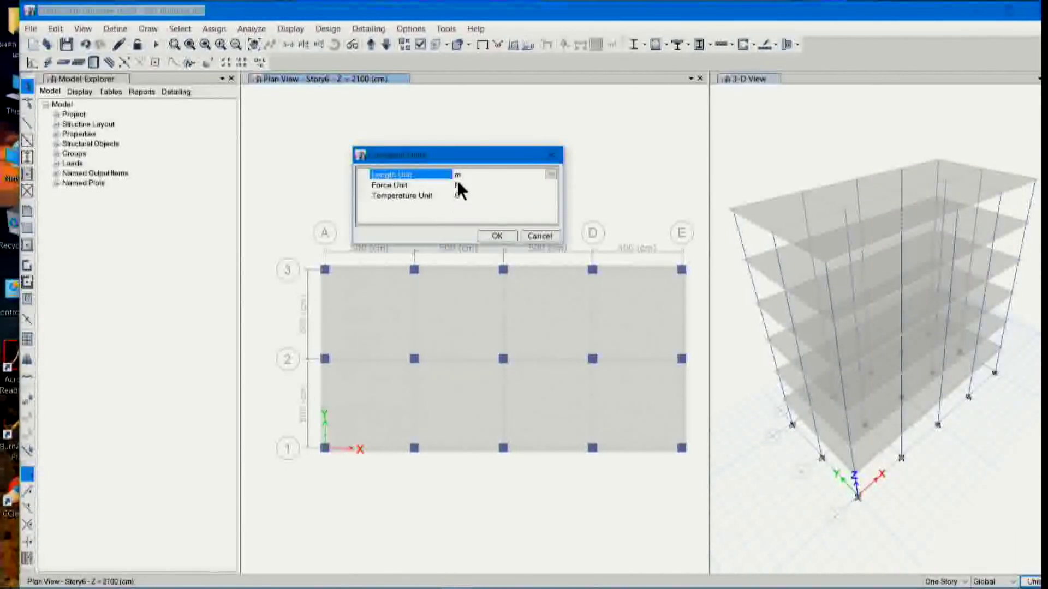
left_click(464, 184)
left_click(549, 184)
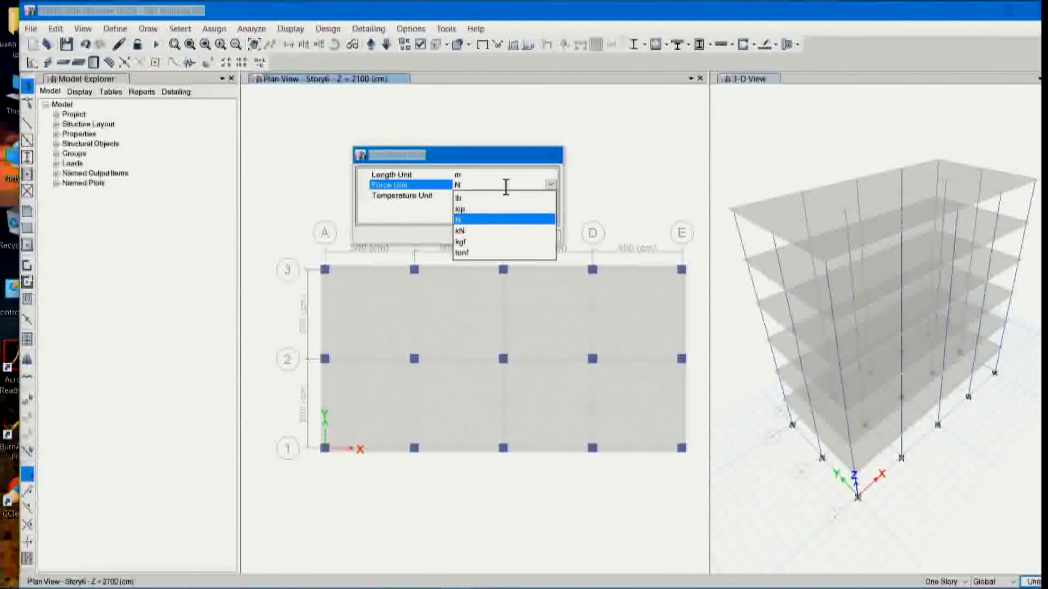
left_click(462, 242)
left_click(500, 236)
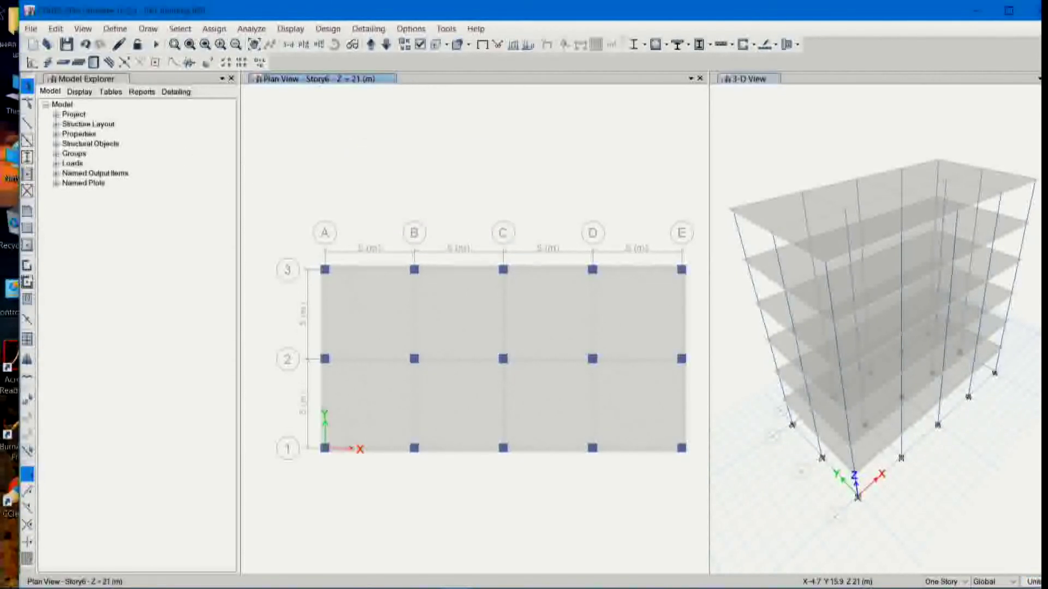
- Set the scale factor of the U2 acceleration in response spectrum load case SPY to 3.4
left_click(114, 28)
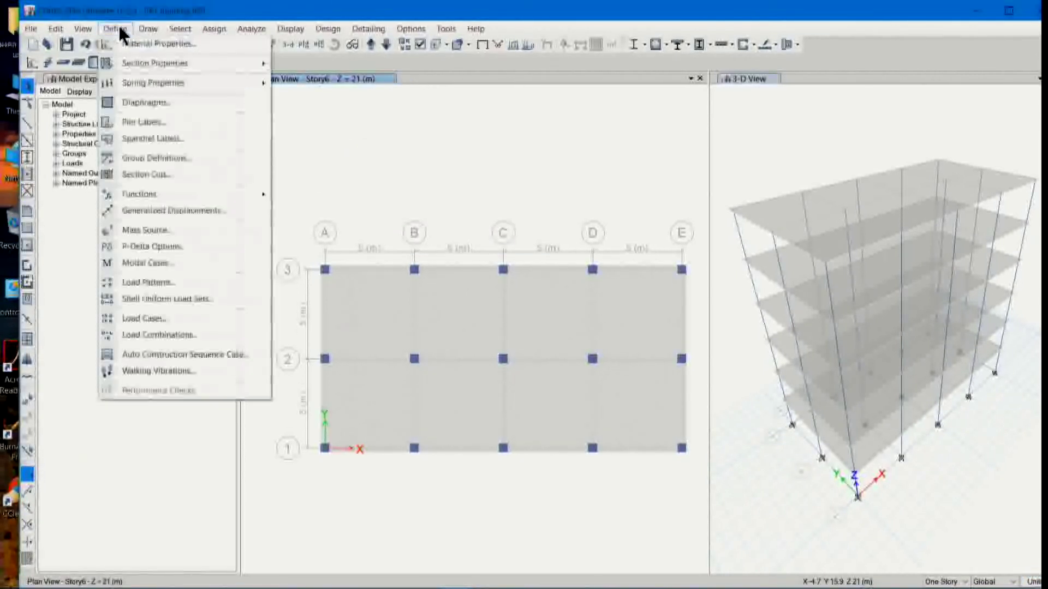
left_click(149, 318)
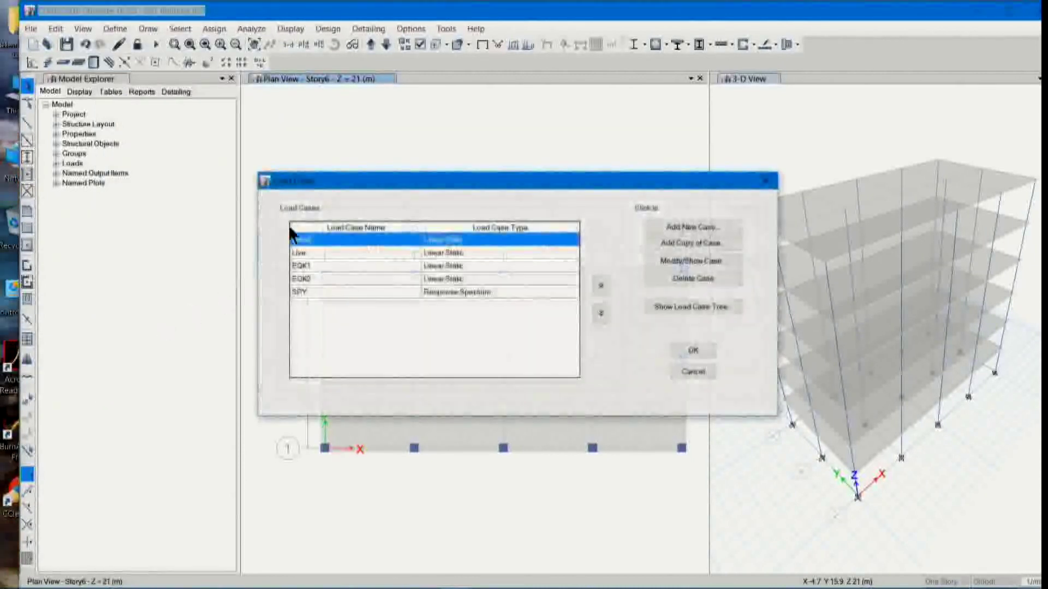
left_click(347, 292)
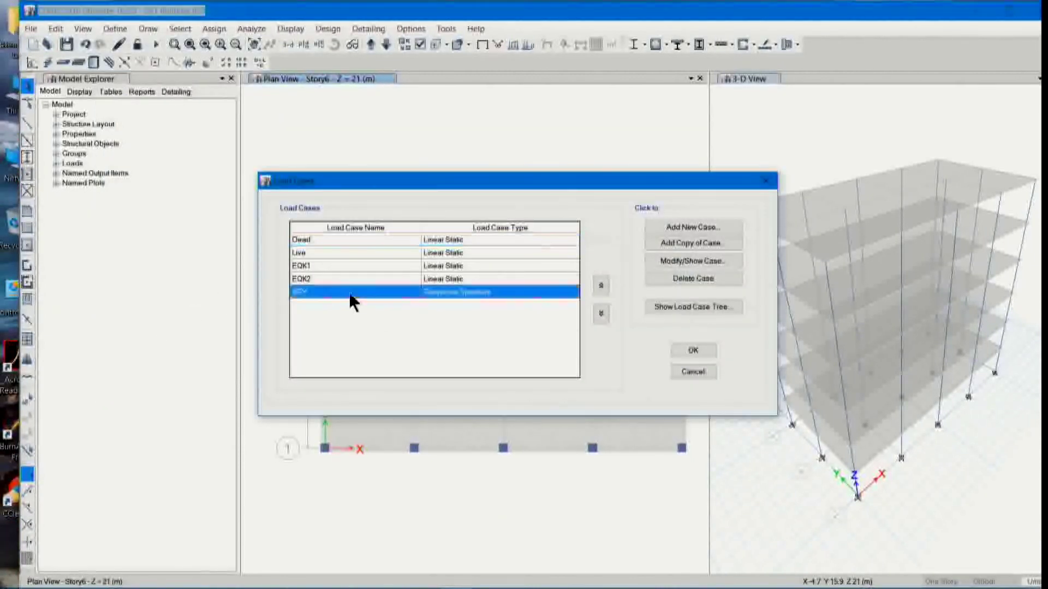
left_click(691, 261)
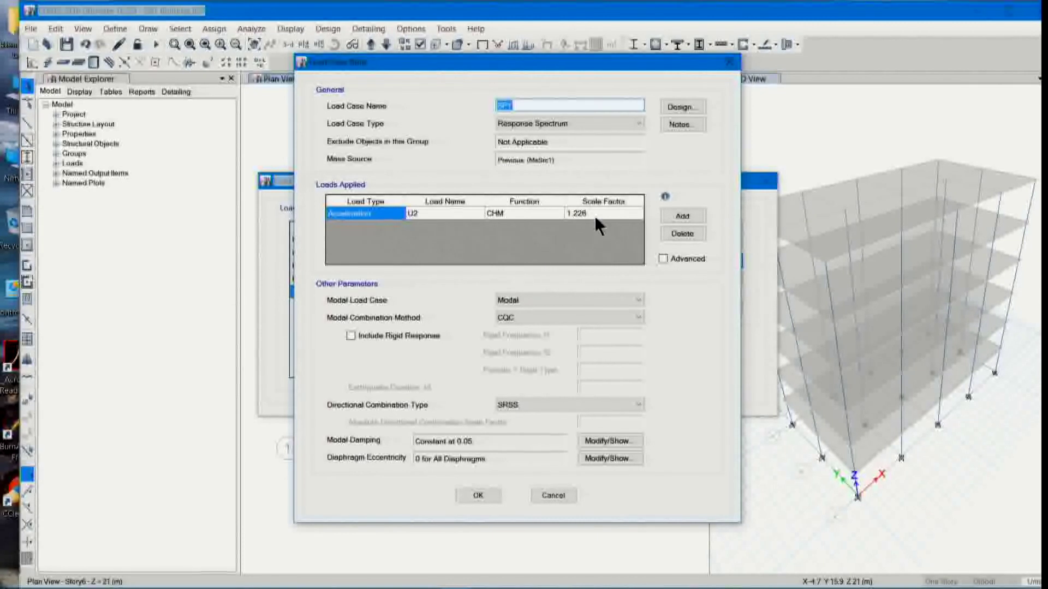
left_click(595, 213)
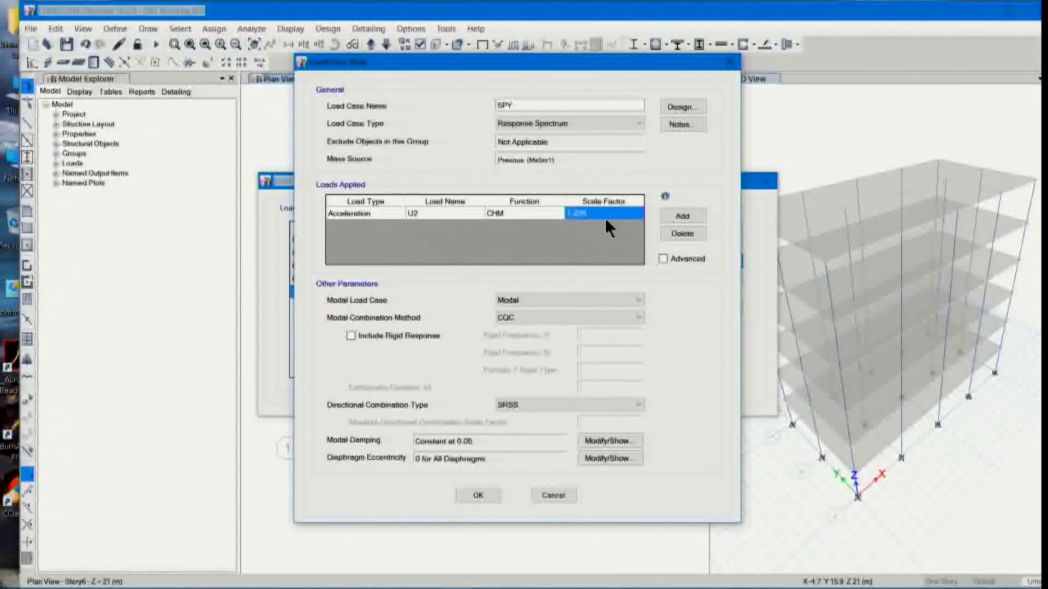
type("3.4")
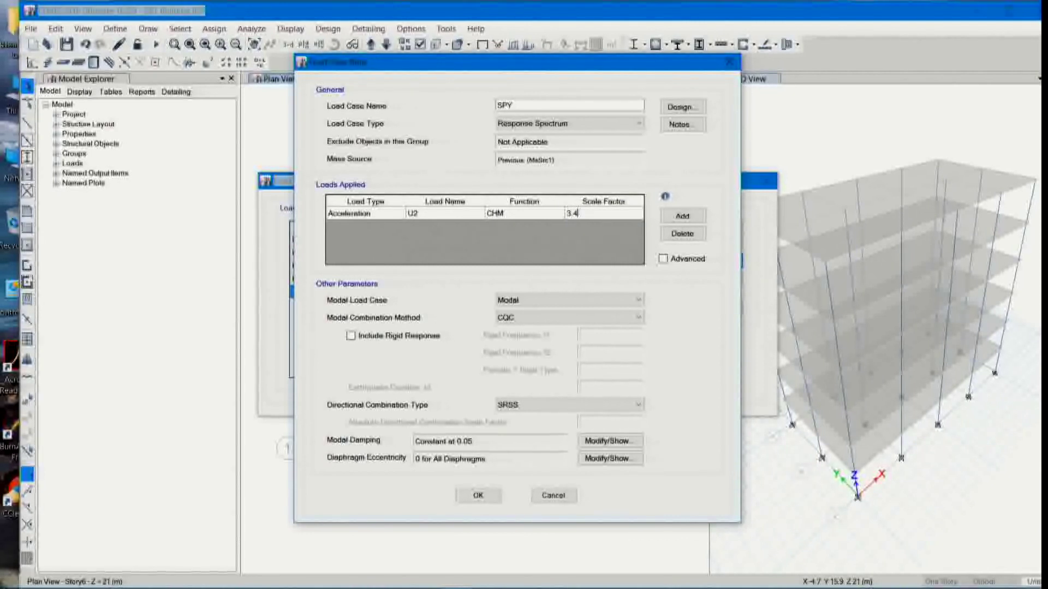
left_click(485, 493)
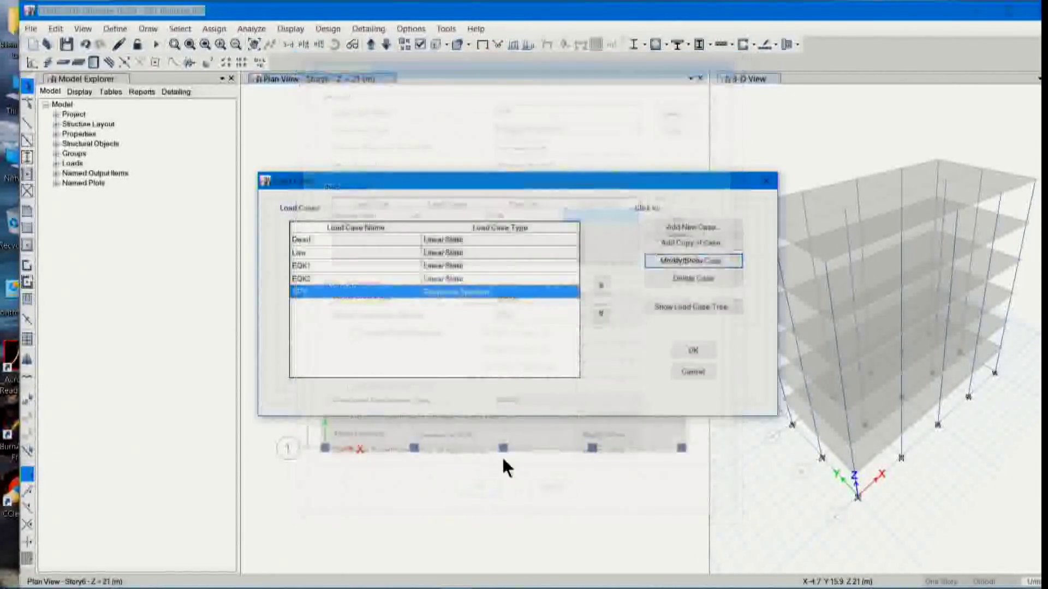
left_click(694, 348)
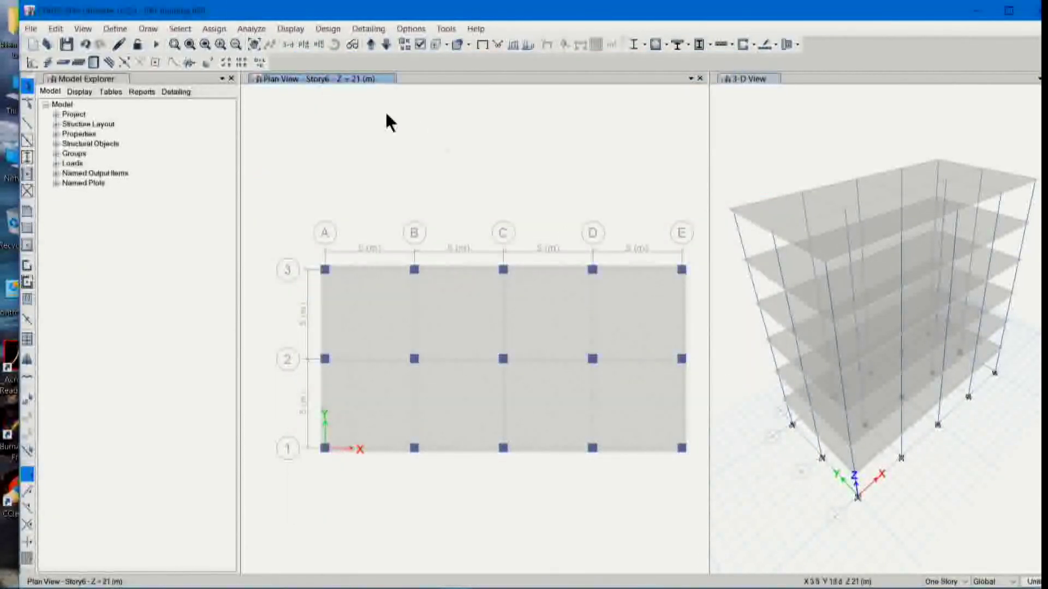
- Rerun the analysis and show the Story Forces table to compare the Story1 VY shears of EQK1, EQK2 and SPY
left_click(153, 45)
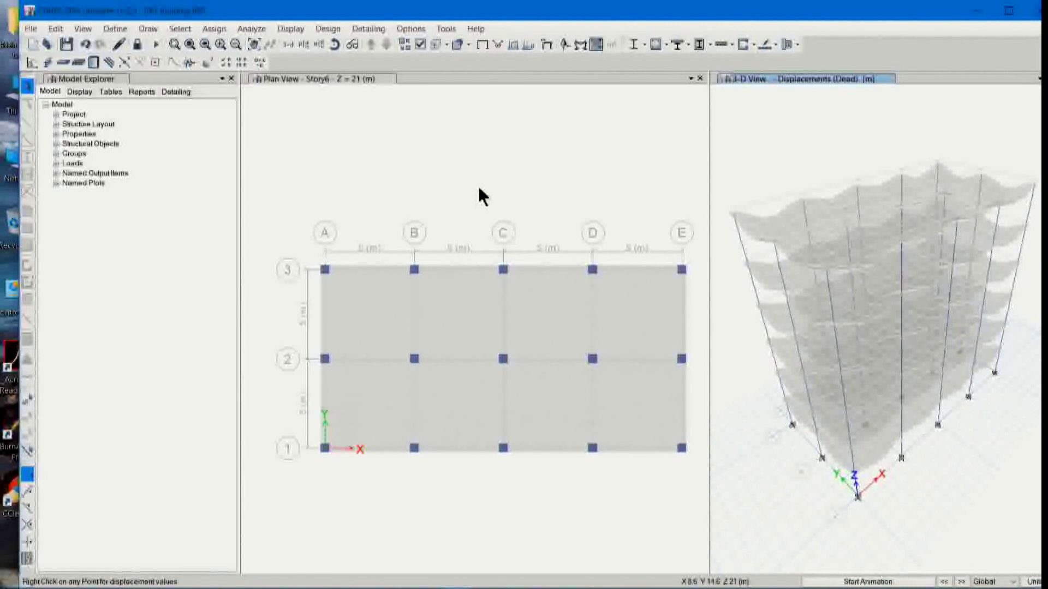
key("ctrl+t")
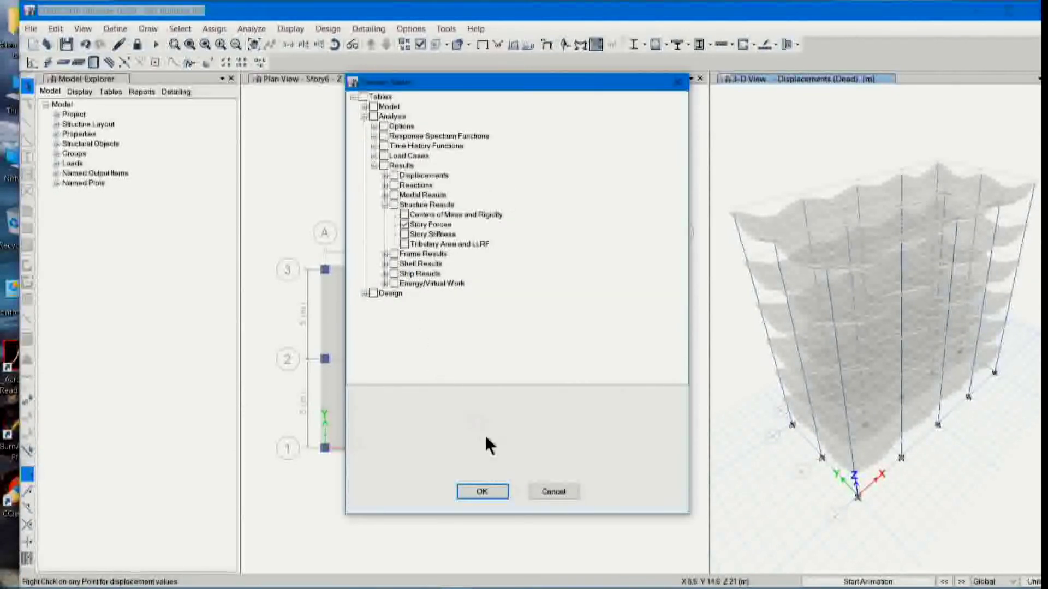
left_click(497, 487)
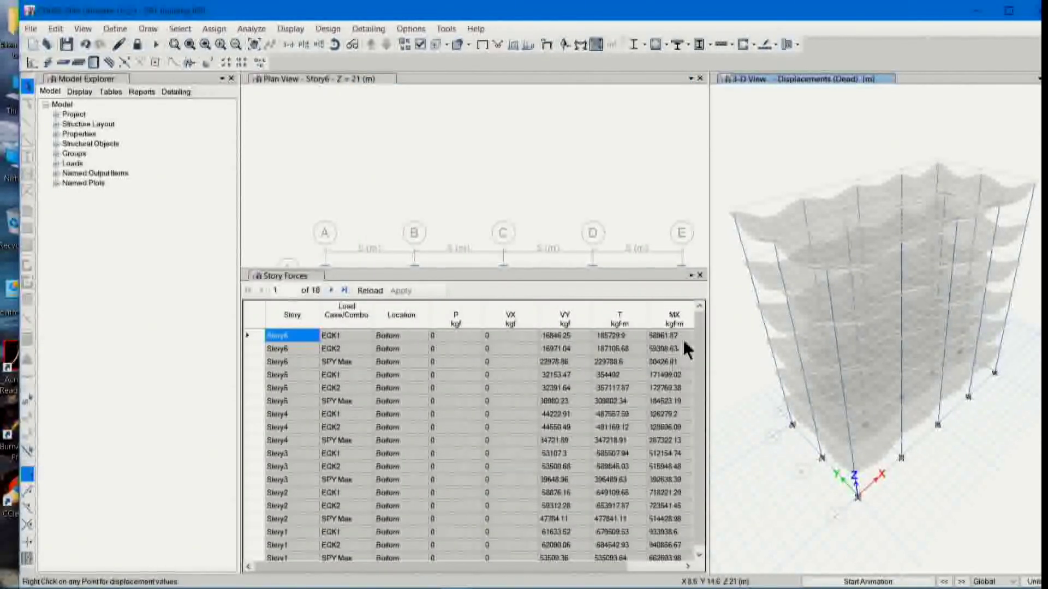
scroll(700, 327, "down", 1)
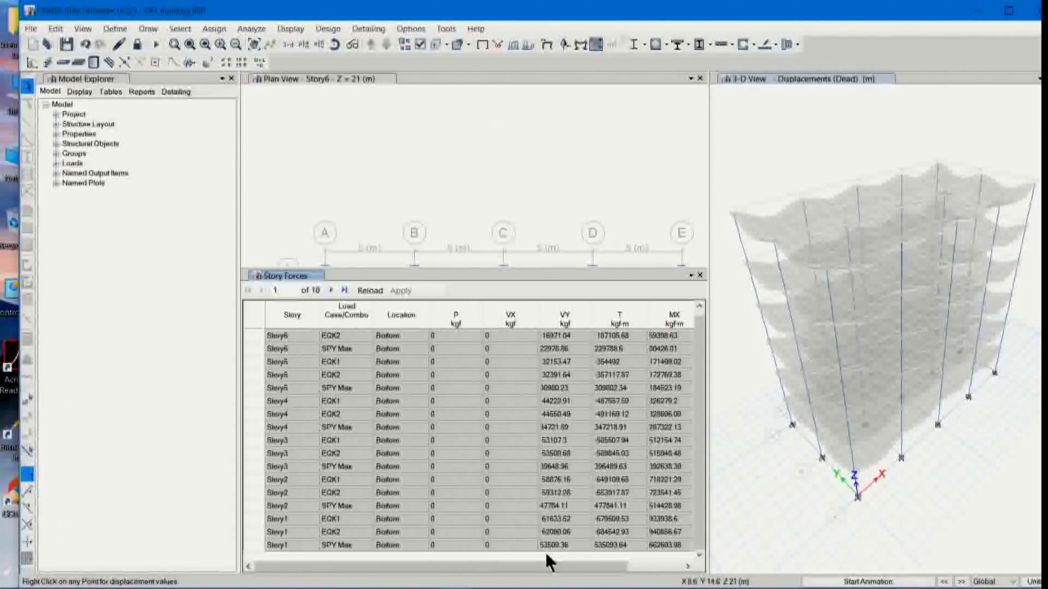
- Switch to ETABS EQK 2.pptx in PowerPoint, open slide 42 from the slide overview and start the slide show there
mouse_move(458, 584)
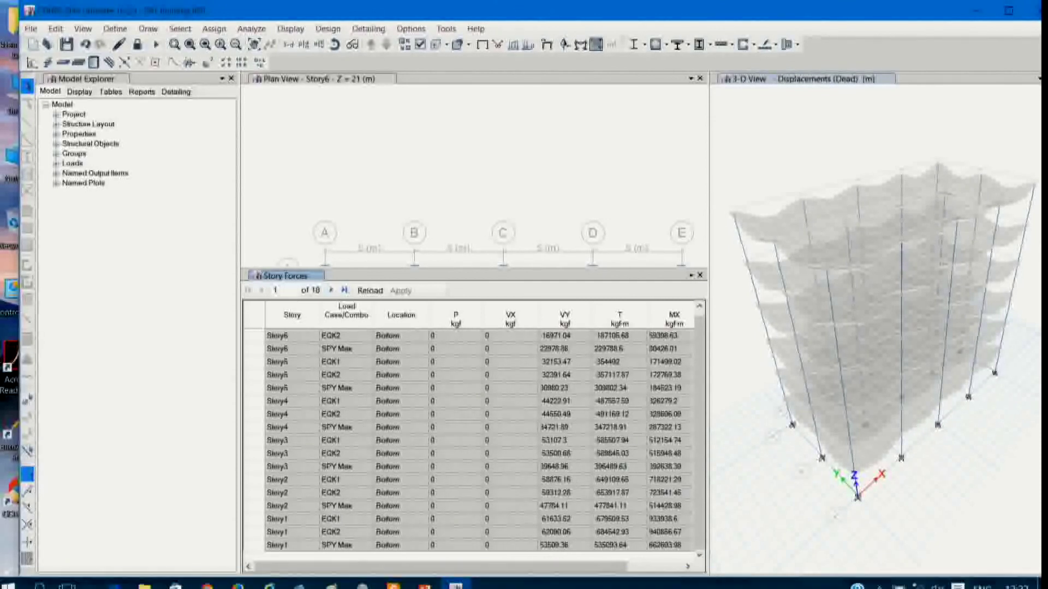
left_click(426, 578)
scroll(455, 423, "down", 1)
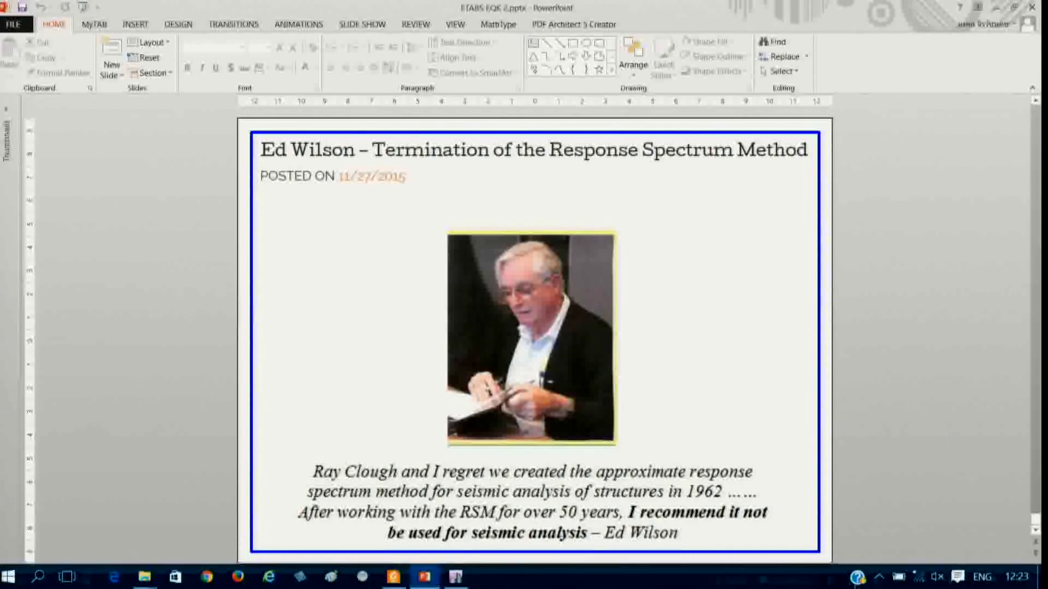
left_click(849, 580)
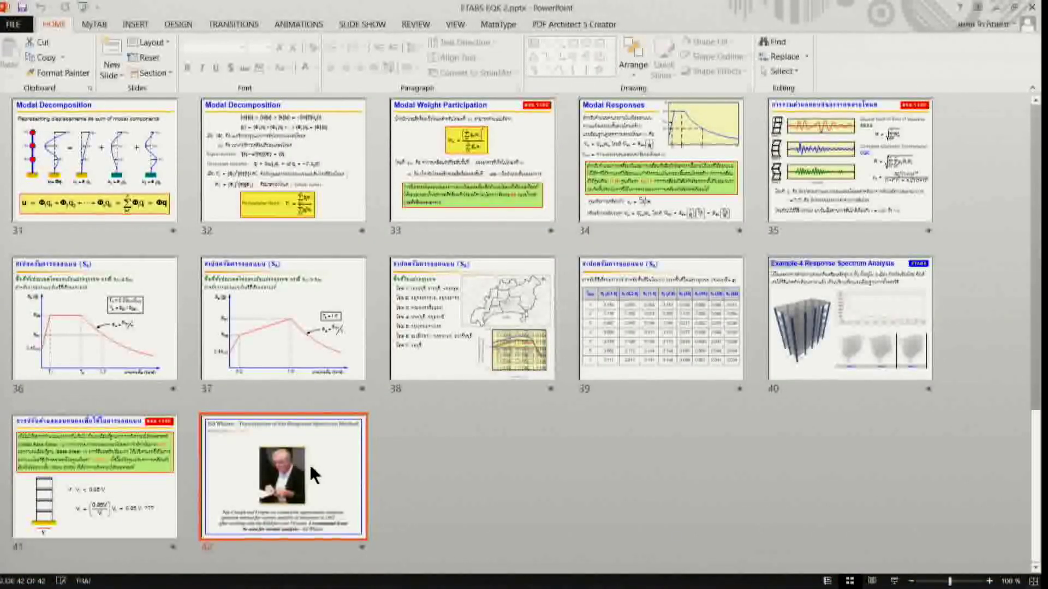
double_click(309, 464)
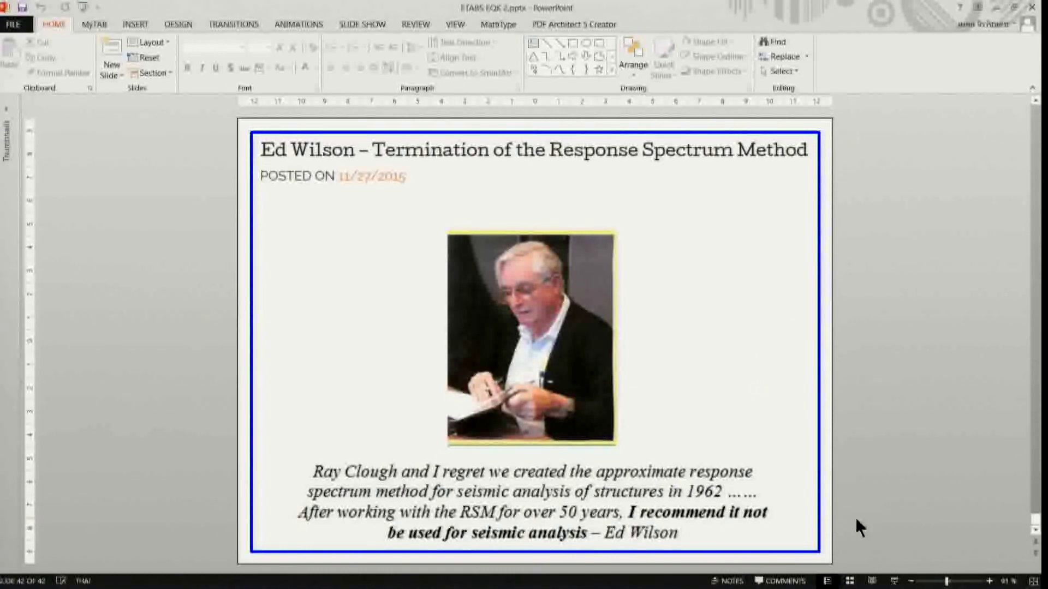
left_click(893, 580)
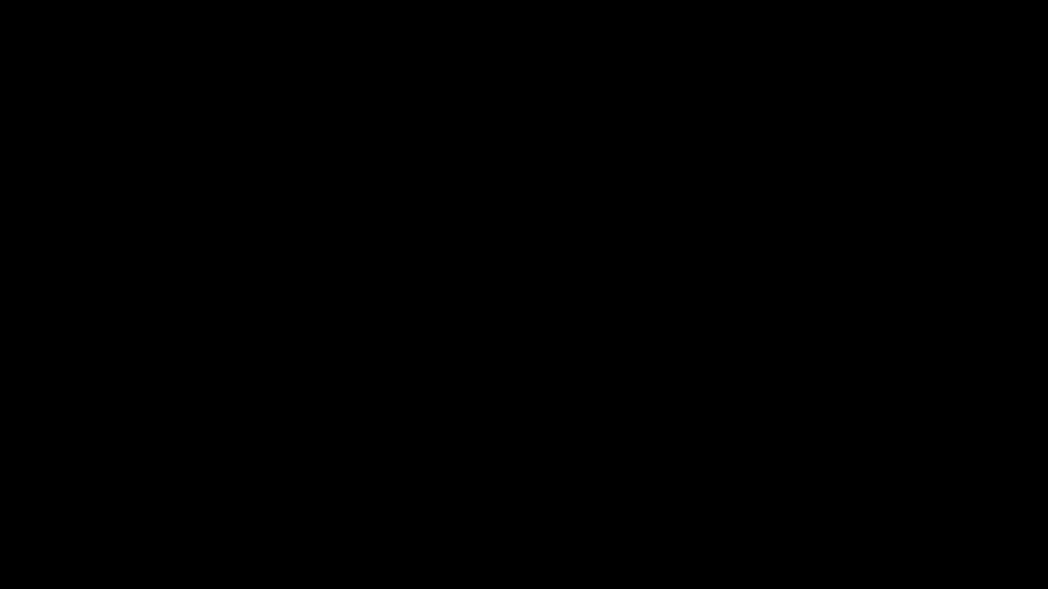